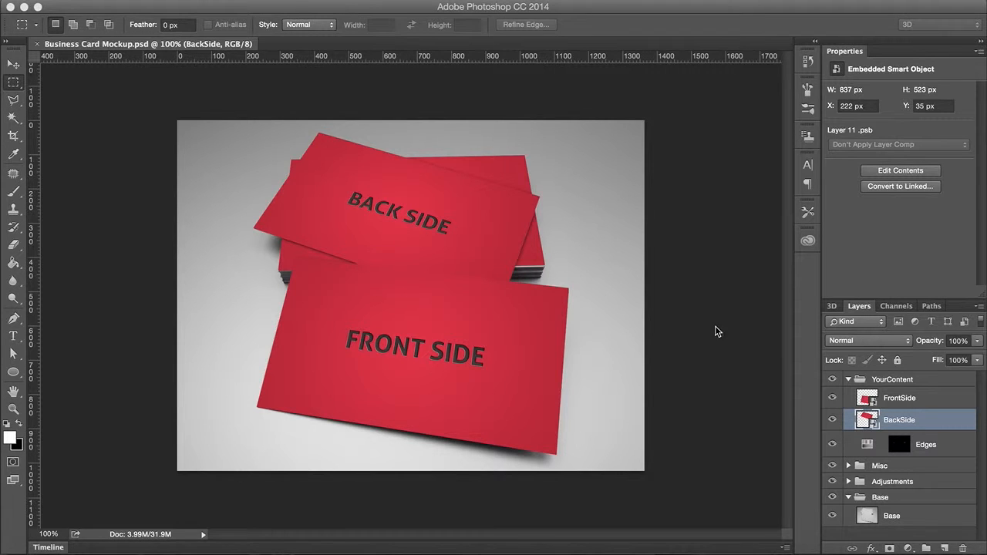
# Open the contents of the FrontSide smart object for editing
pyautogui.click(896, 398)
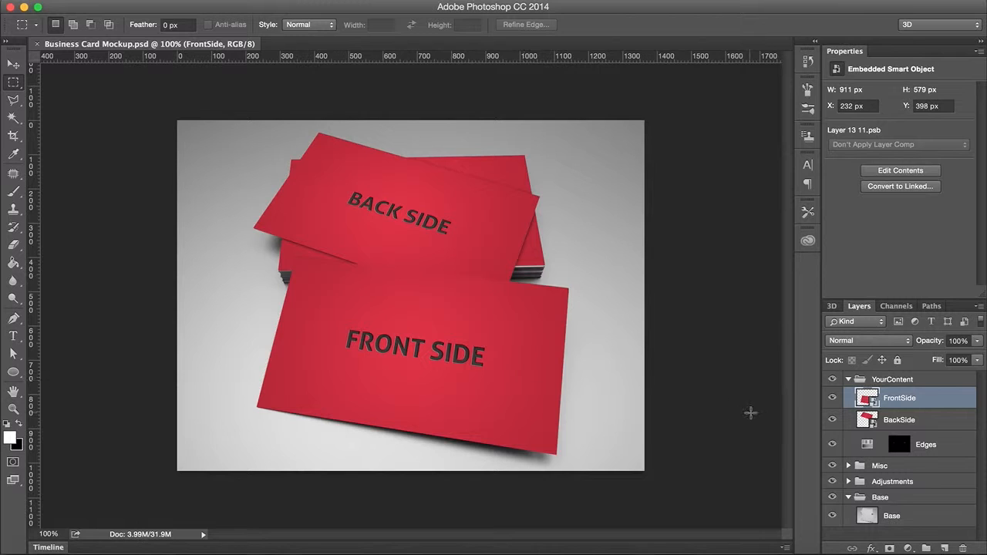
pyautogui.click(869, 423)
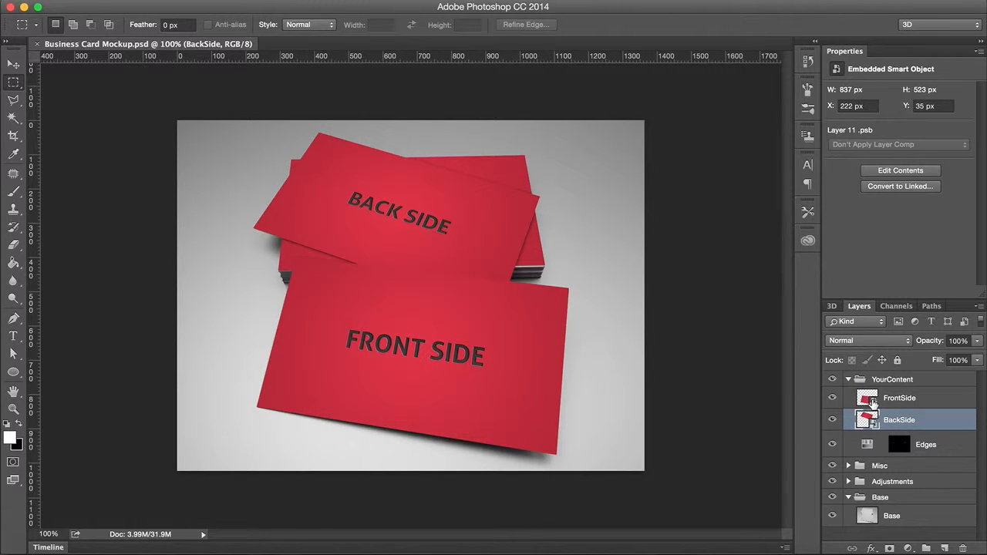
pyautogui.click(870, 401)
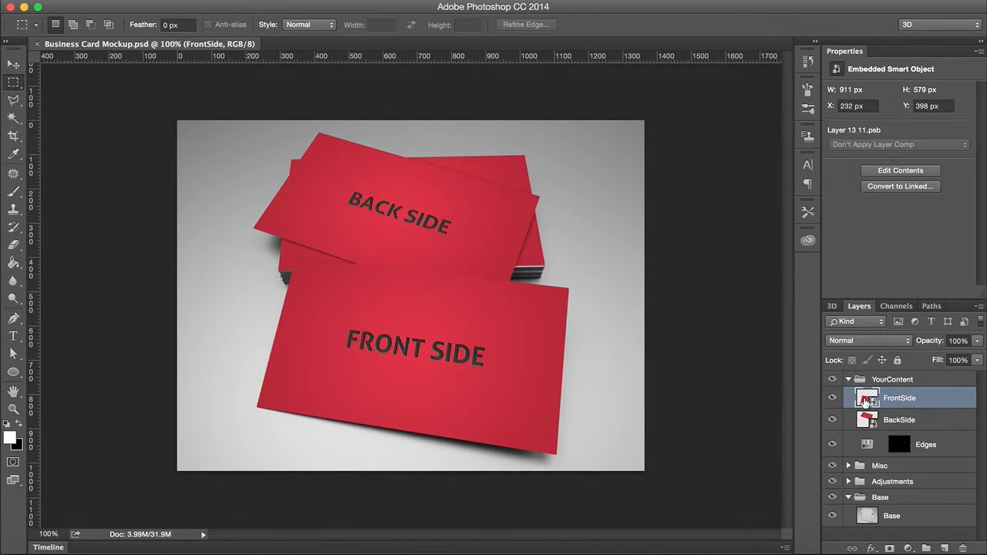
pyautogui.doubleClick(865, 400)
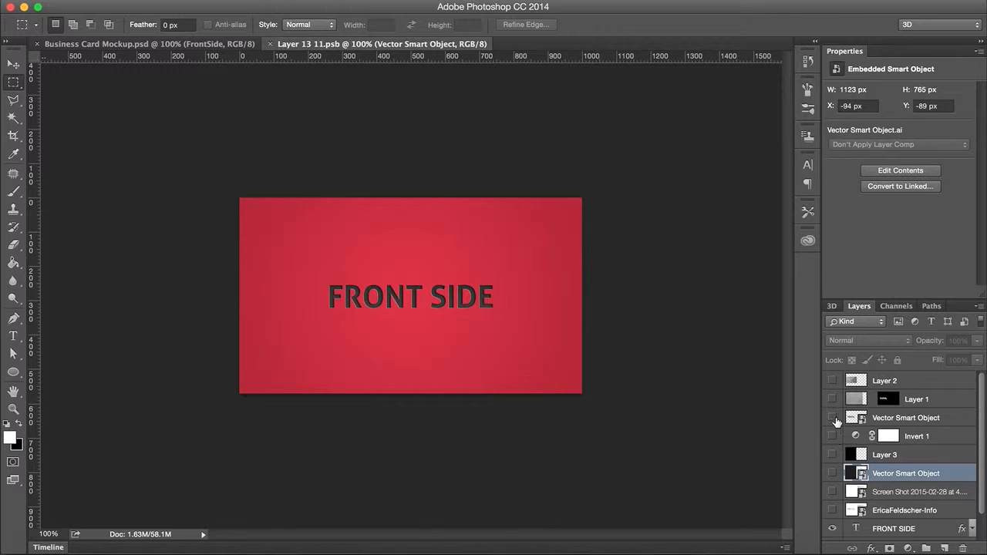
# Show the Vector Smart Object below Layer 3 and the Layer 1 logo, then save and close the front side contents
pyautogui.click(831, 473)
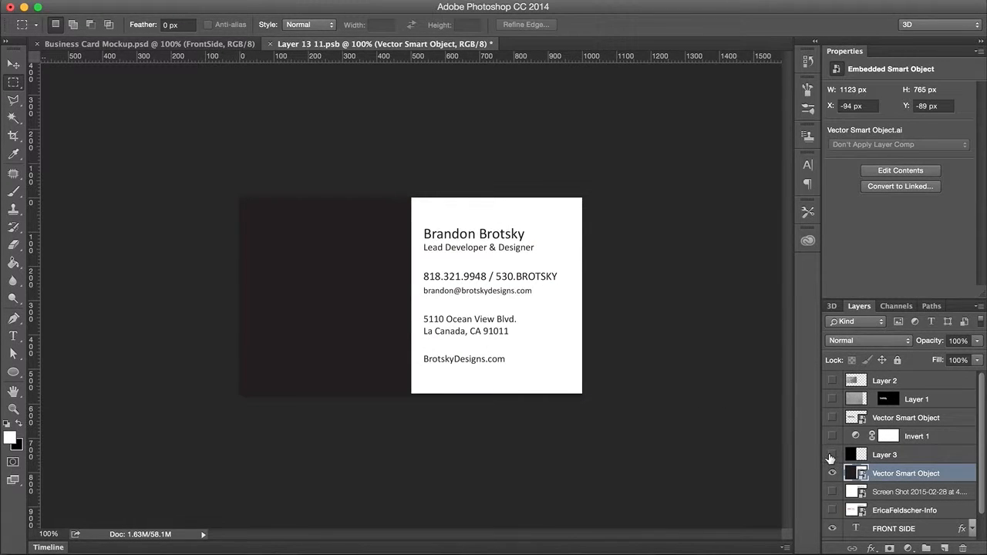
pyautogui.click(832, 400)
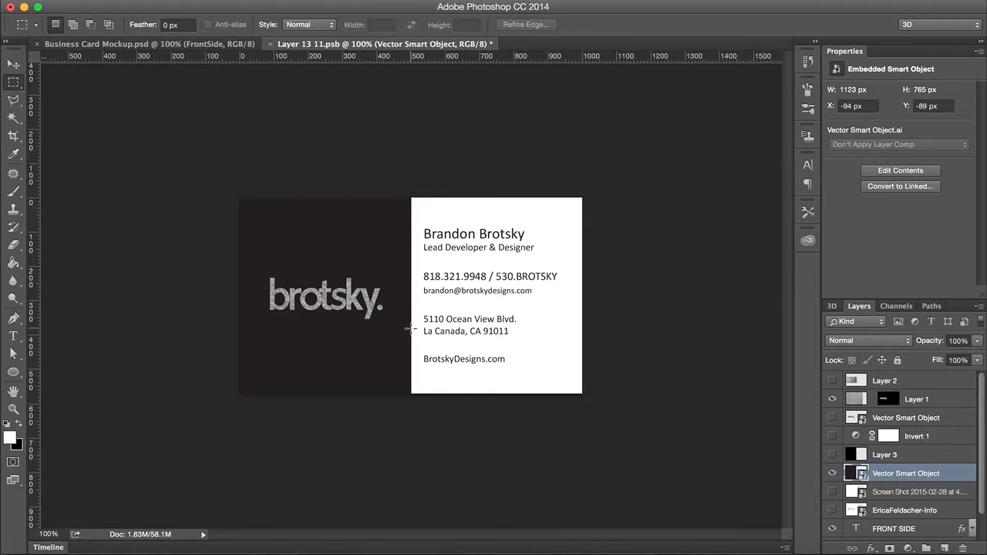
pyautogui.hotkey('ctrl', 's')
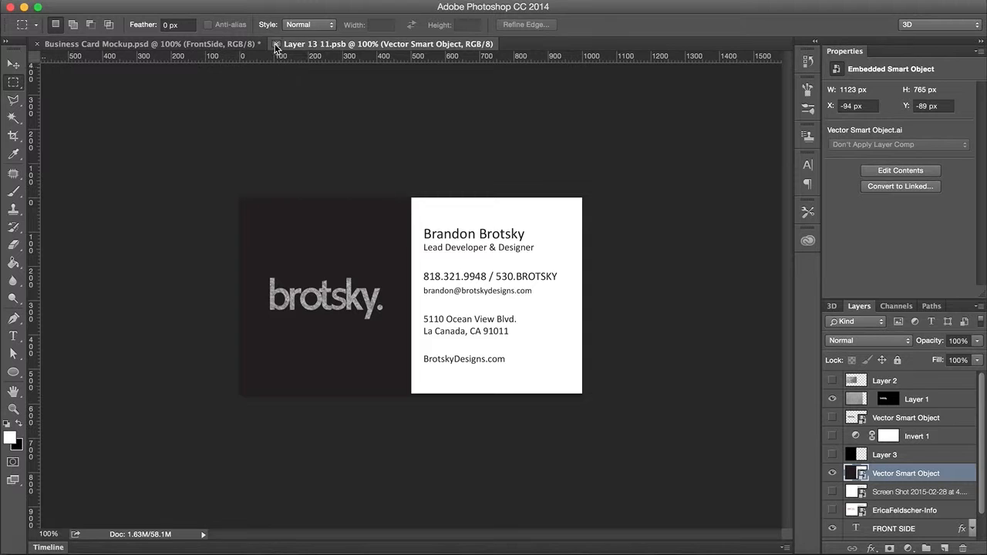
pyautogui.click(277, 44)
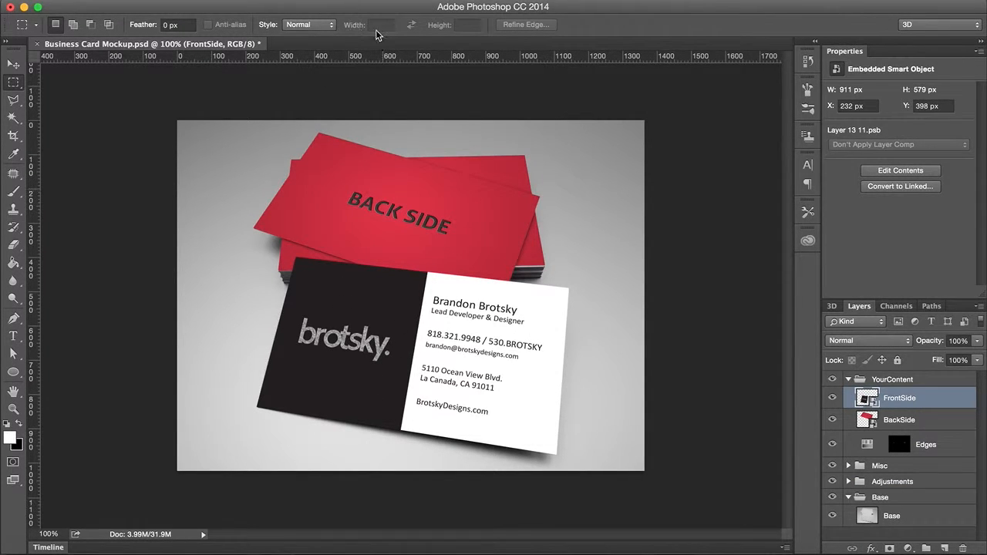
# Open the BackSide smart object, show Layer 2, Layer 1 and the Screen Shot layer, save it and return to the mockup
pyautogui.doubleClick(867, 420)
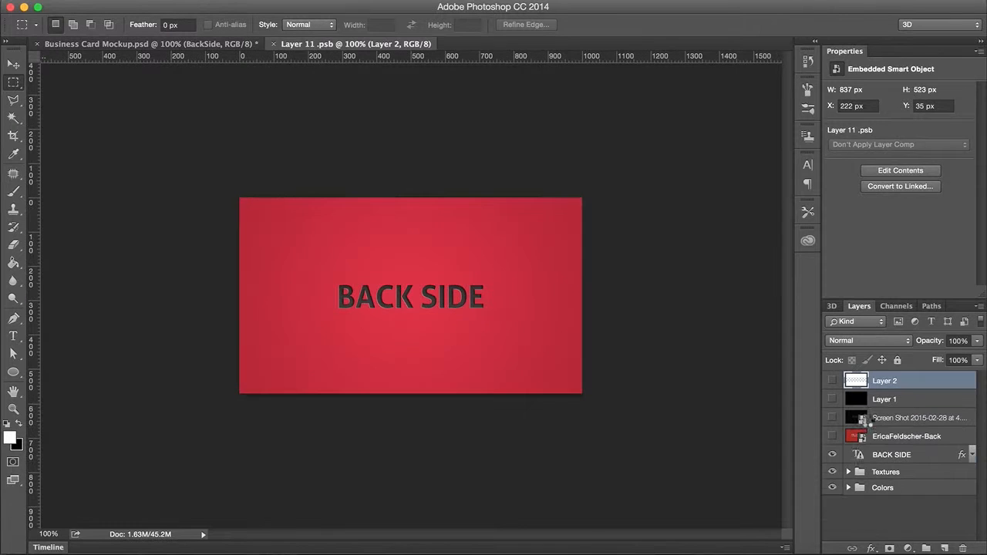
pyautogui.click(832, 380)
pyautogui.click(832, 399)
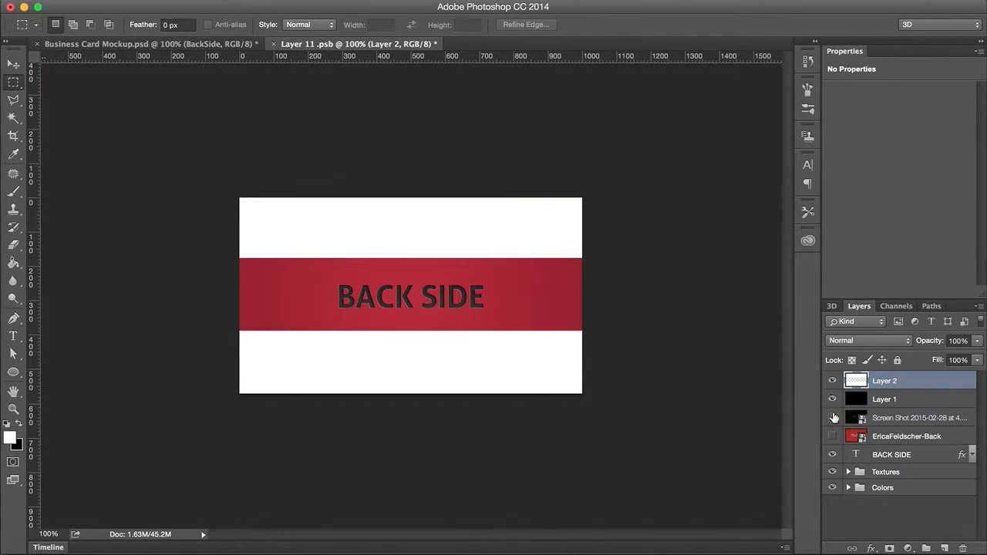
pyautogui.click(832, 417)
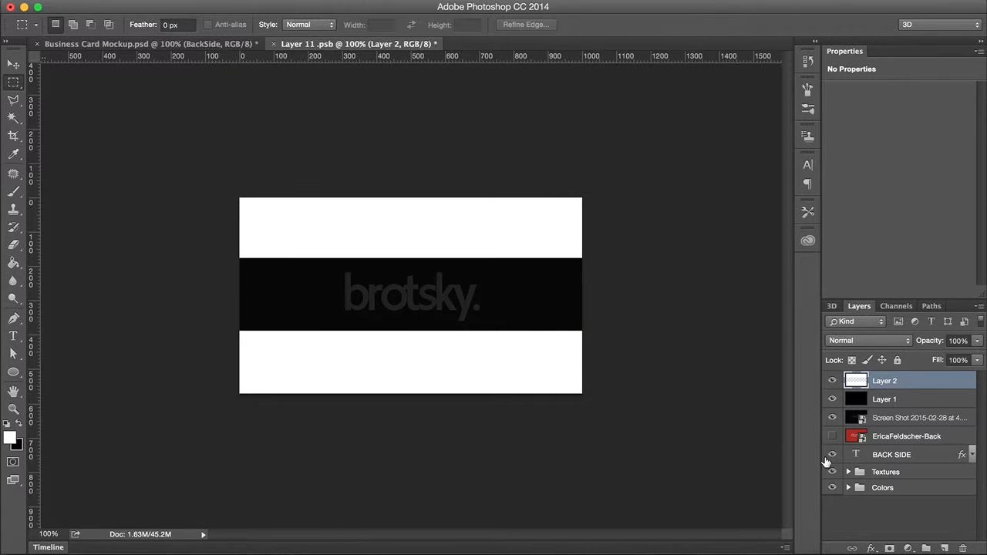
pyautogui.hotkey('ctrl', 's')
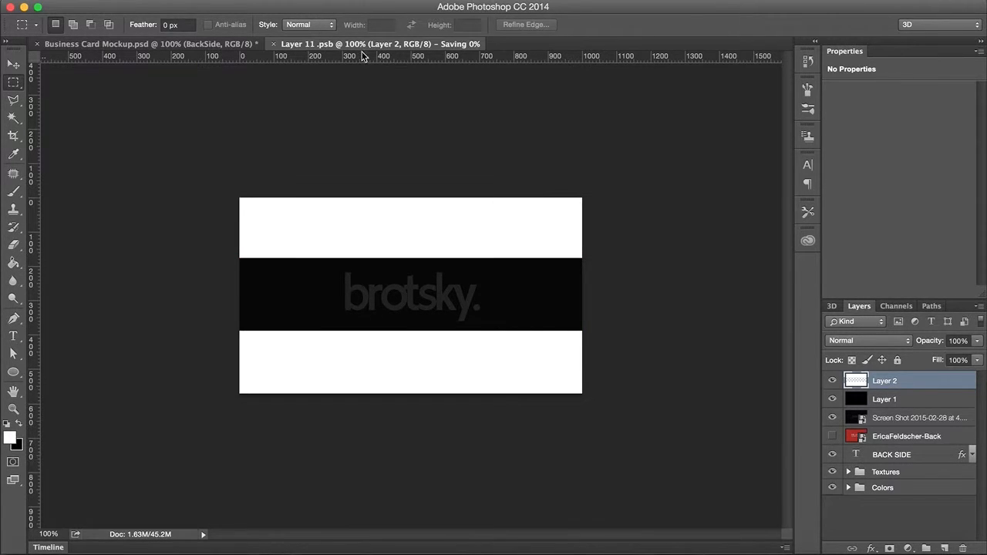
pyautogui.click(193, 45)
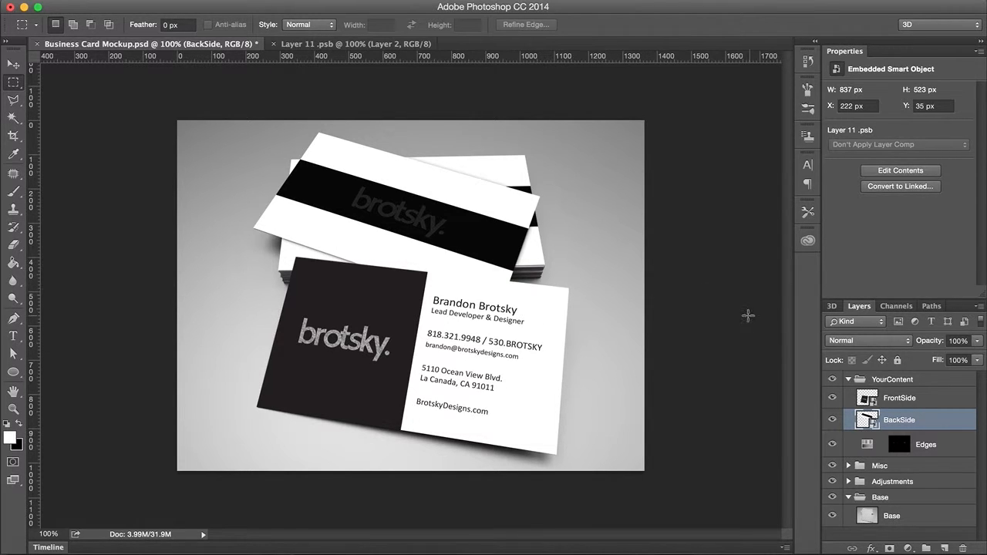
# Hide the white-striped Layer 2 in the back side contents, save them and return to the mockup
pyautogui.click(301, 46)
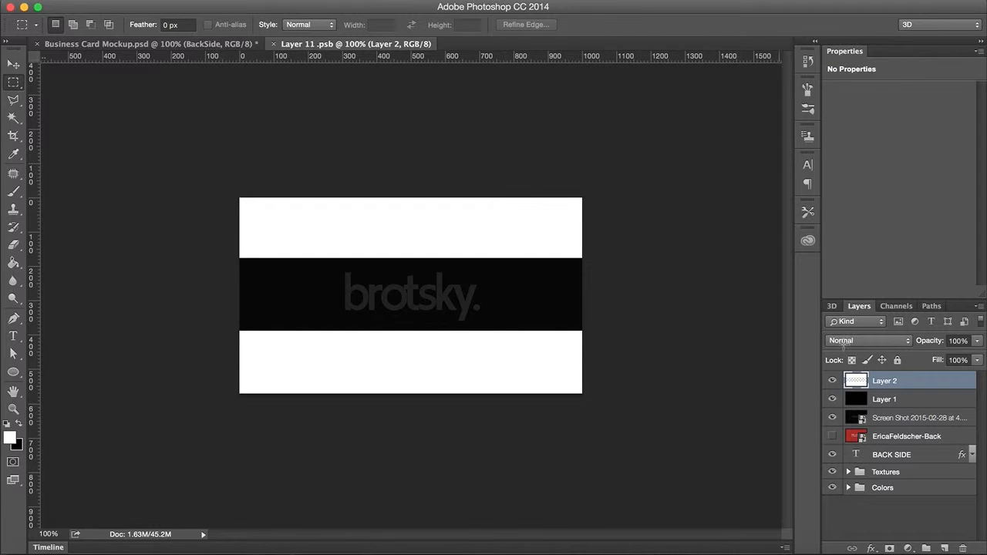
pyautogui.click(832, 400)
pyautogui.click(831, 400)
pyautogui.click(831, 382)
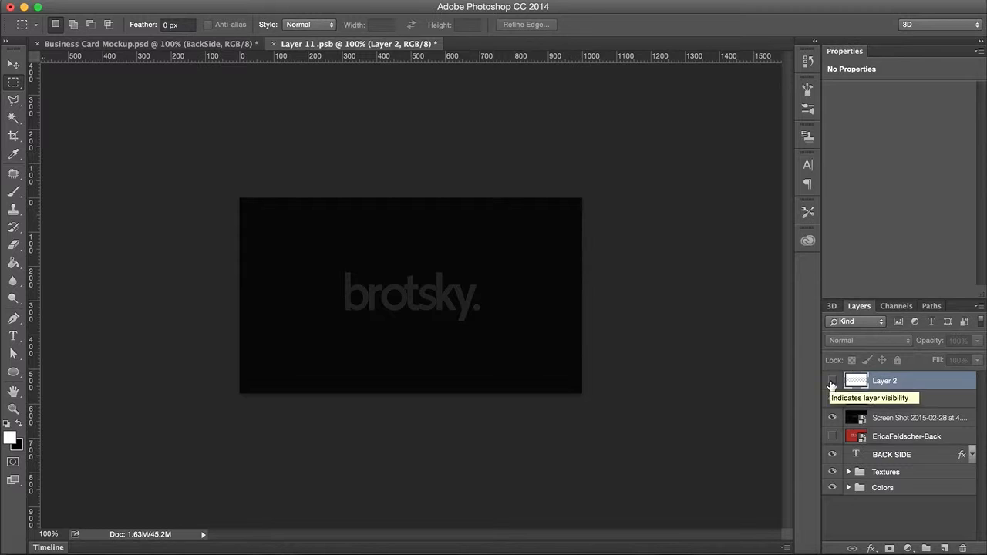
pyautogui.press('super+s')
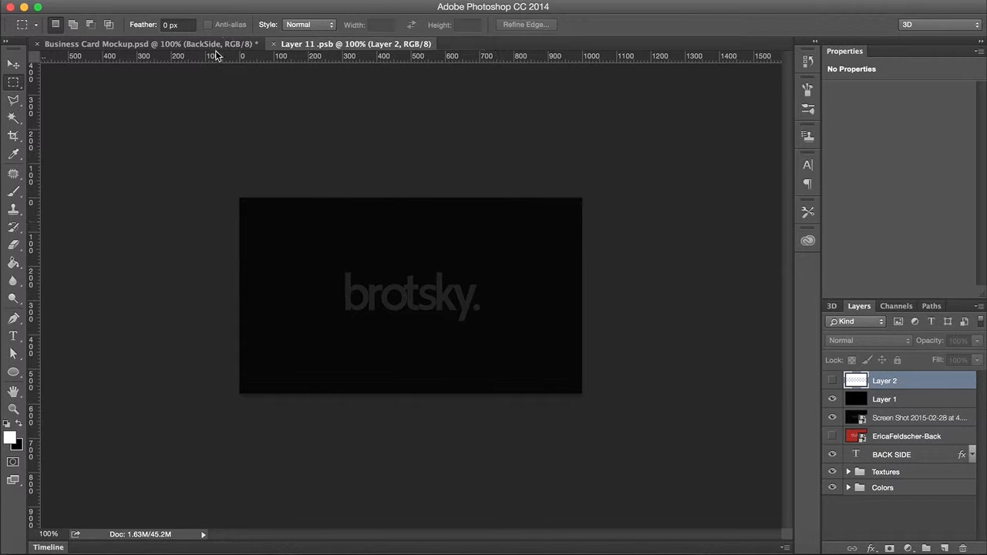
pyautogui.click(174, 44)
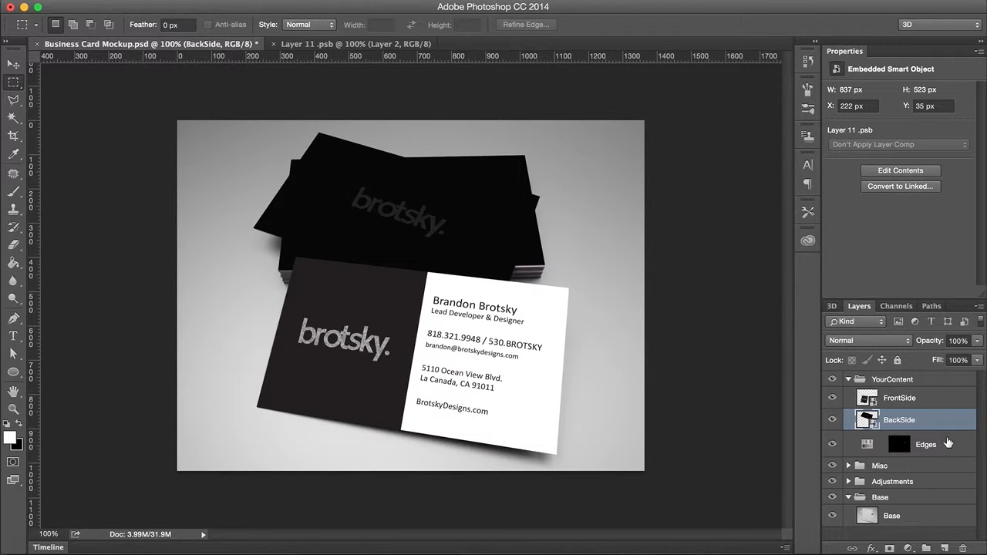
# Hide the FrontSide and BackSide layers and the Misc group so that only blank cards show
pyautogui.click(830, 419)
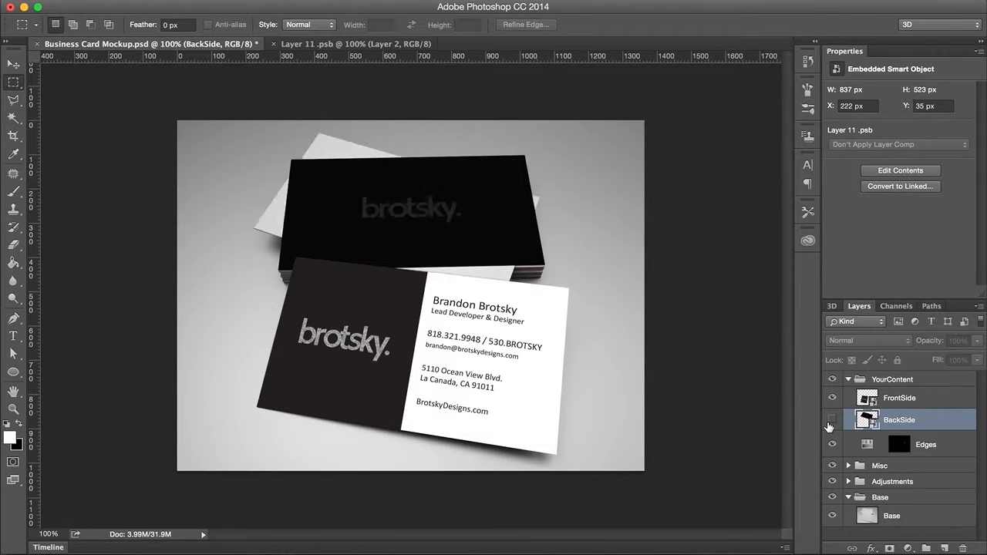
pyautogui.click(828, 416)
pyautogui.click(829, 407)
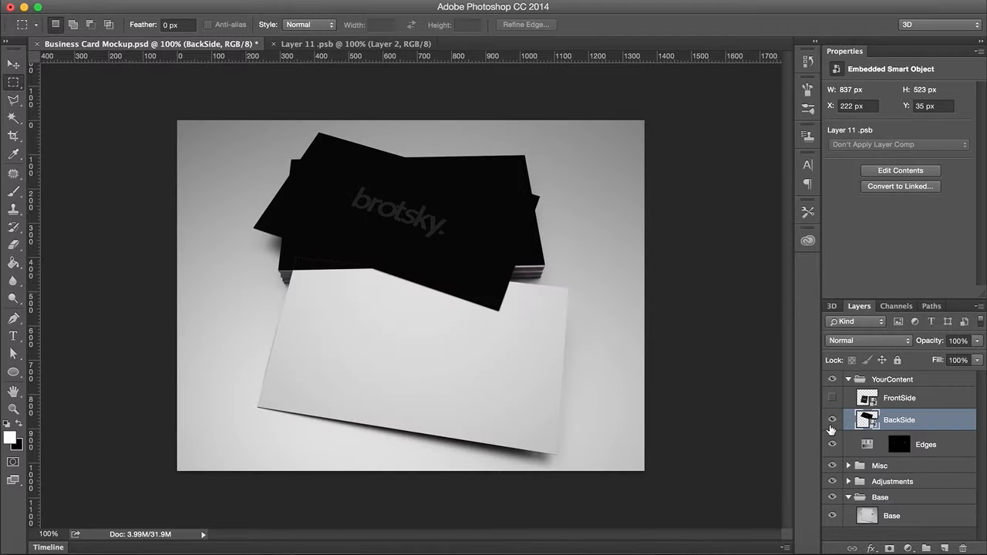
pyautogui.click(830, 426)
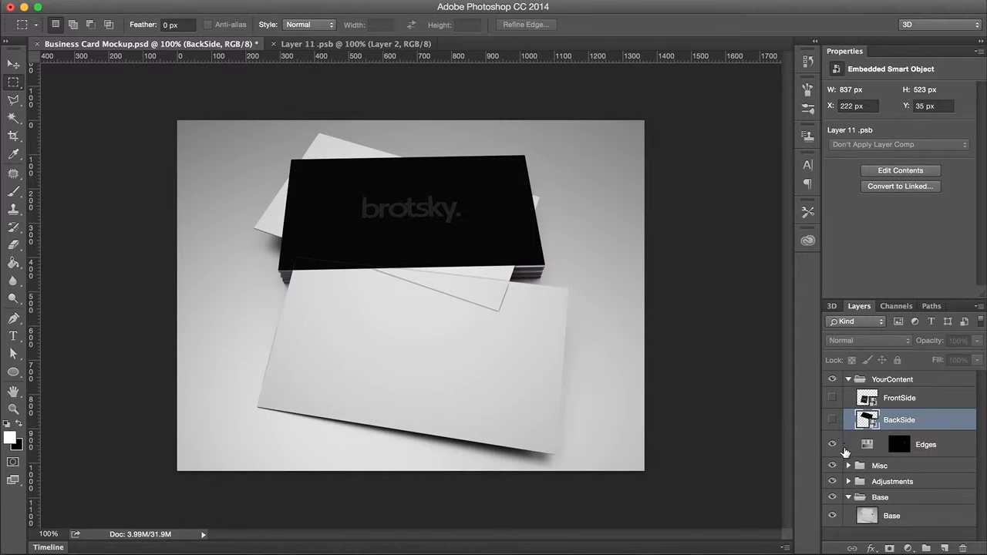
pyautogui.click(831, 465)
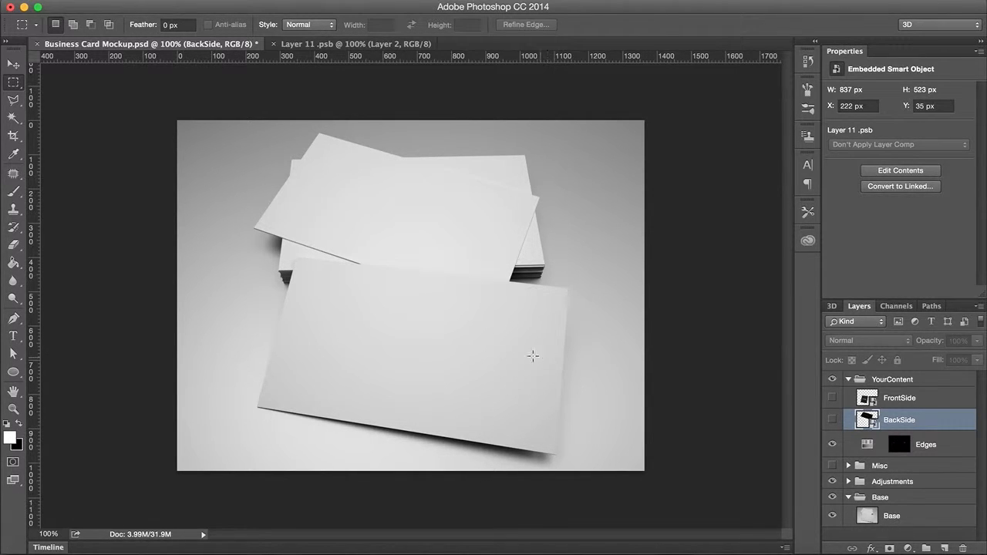
# Create a new empty layer and place it at the top of the layer stack, above the YourContent group
pyautogui.click(936, 379)
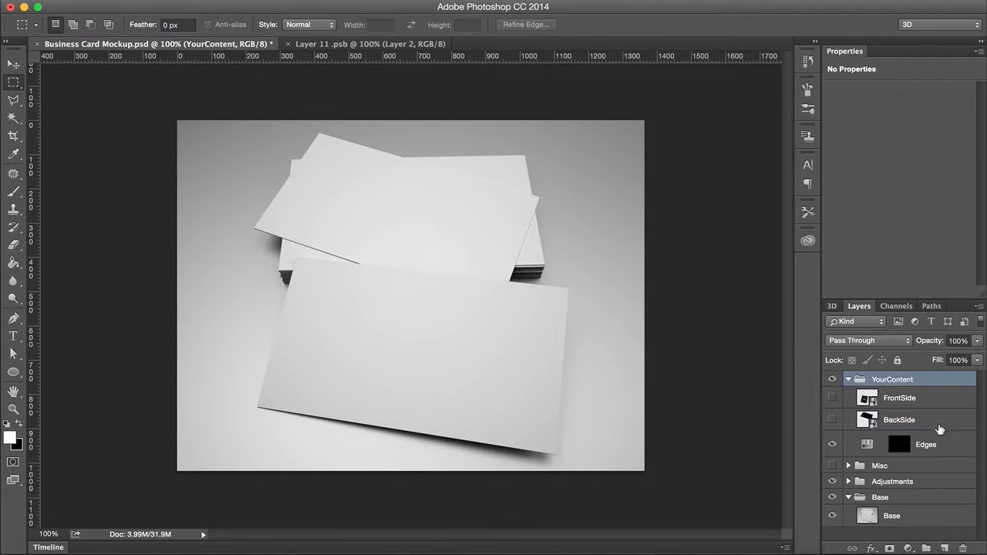
pyautogui.click(944, 548)
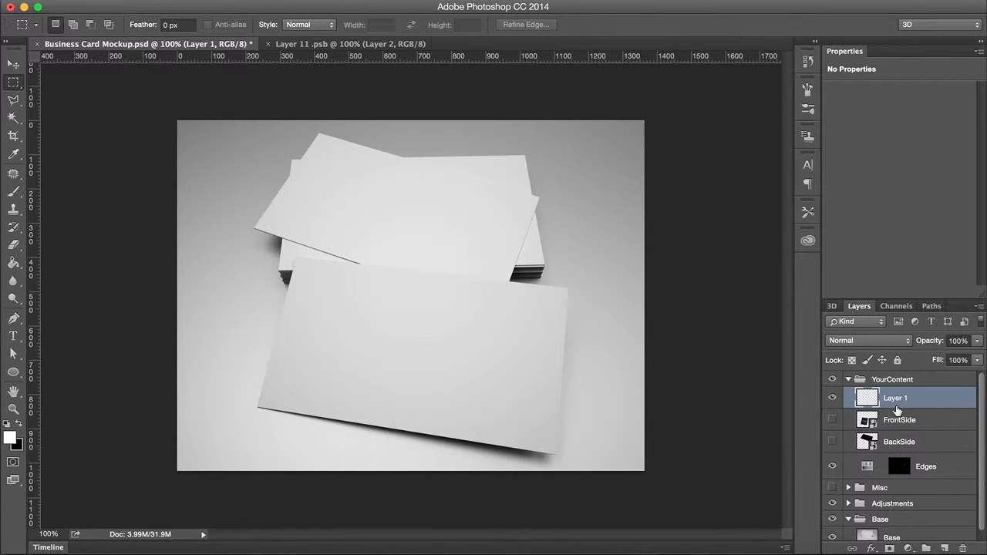
pyautogui.moveTo(896, 410); pyautogui.dragTo(911, 378)
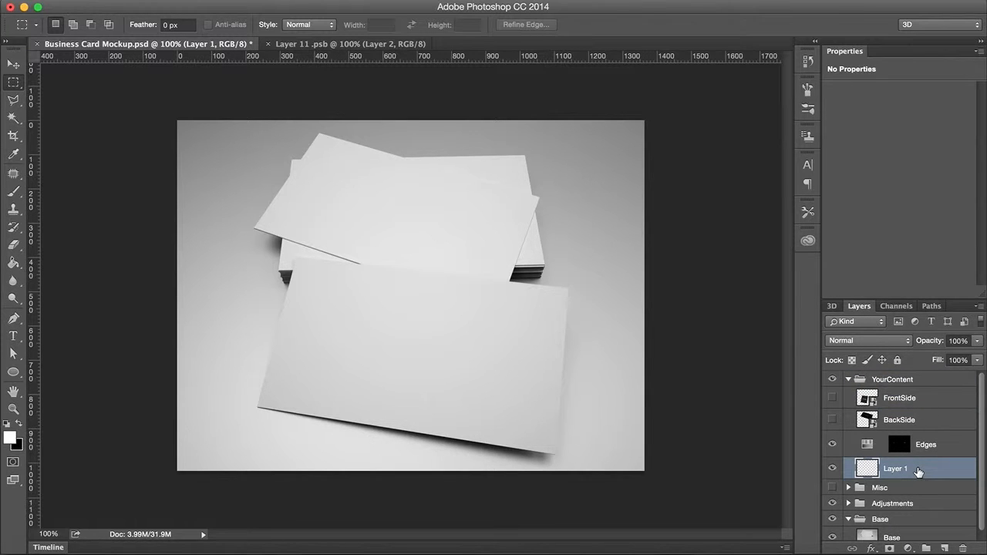
pyautogui.moveTo(917, 471); pyautogui.dragTo(915, 373)
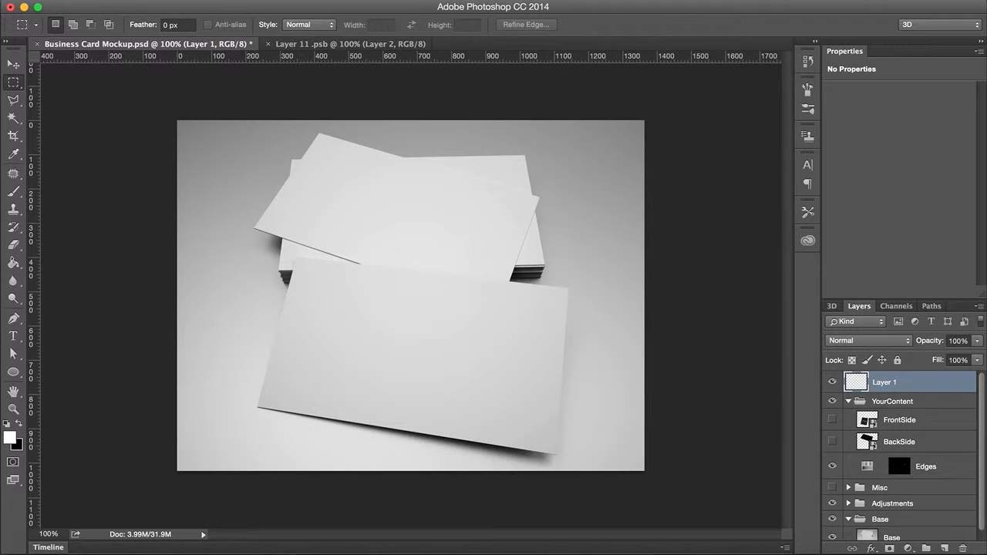
# Convert the new Layer 1 to a smart object, open its contents for a look and close them again
pyautogui.click(213, 1)
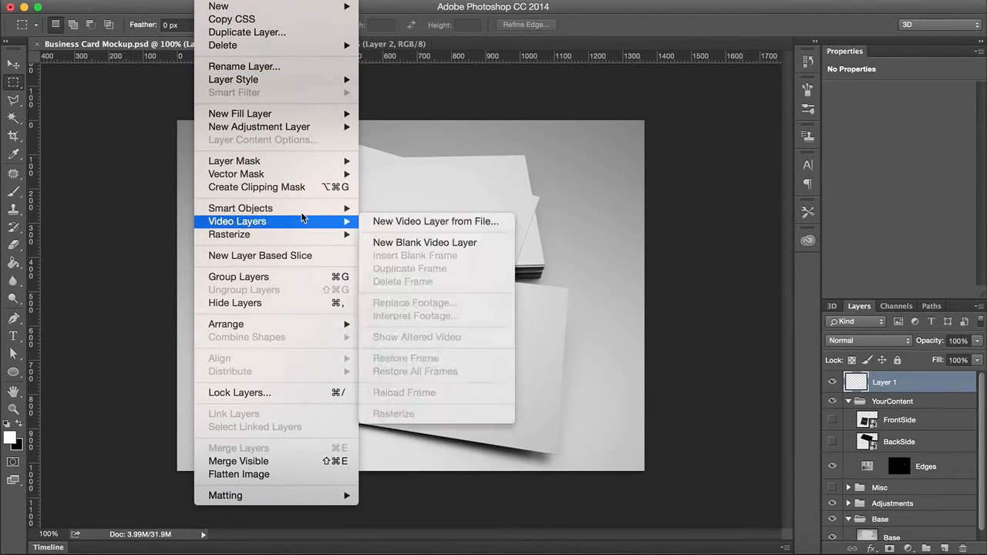
pyautogui.moveTo(305, 209)
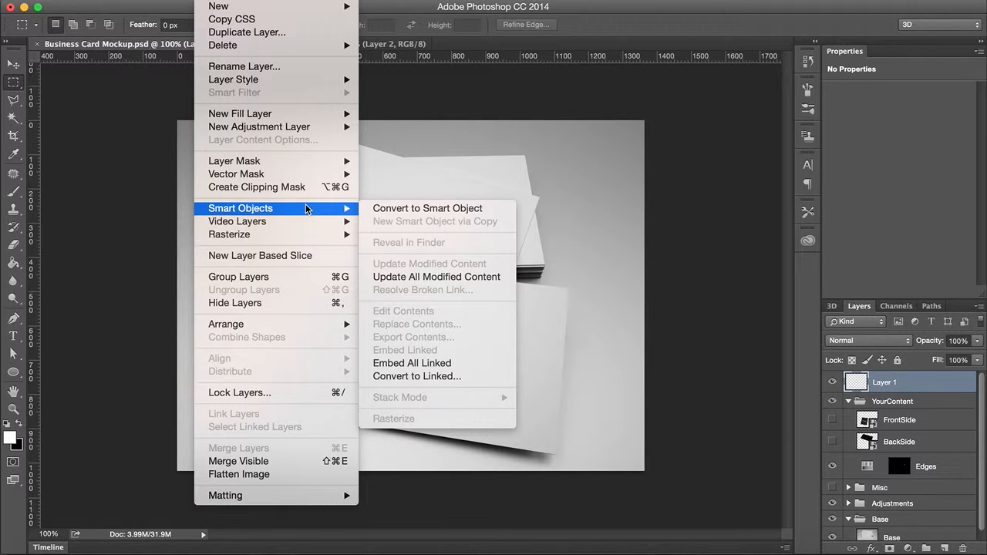
pyautogui.click(405, 213)
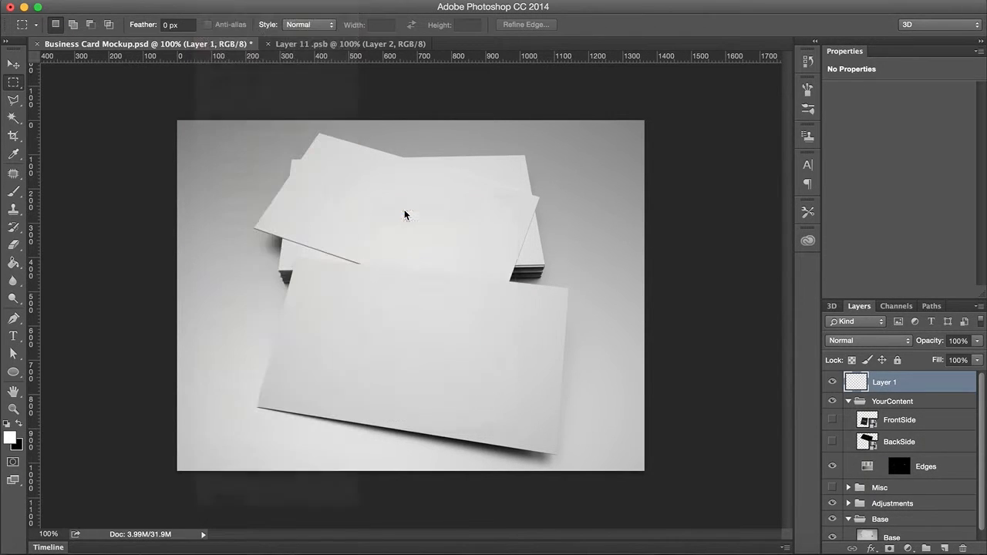
pyautogui.doubleClick(857, 383)
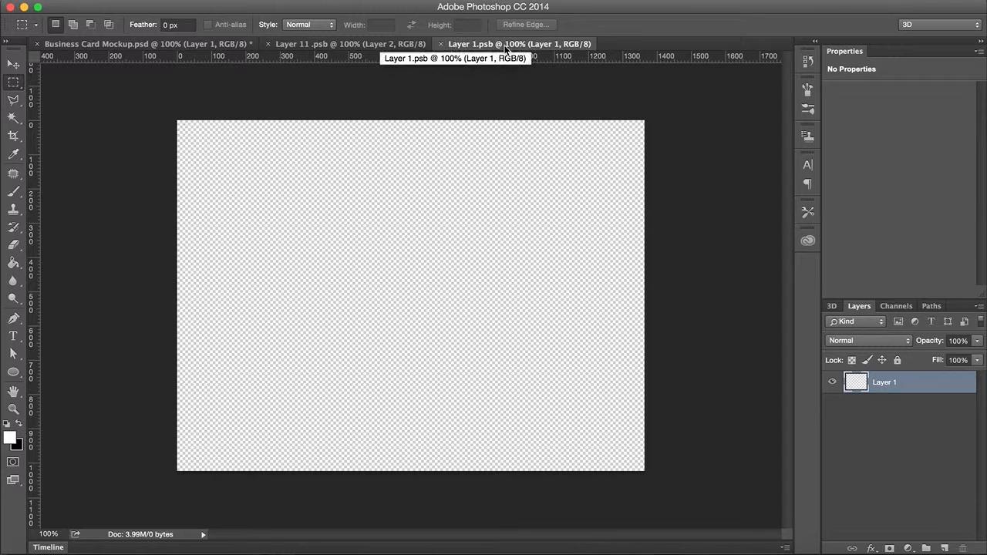
pyautogui.click(440, 44)
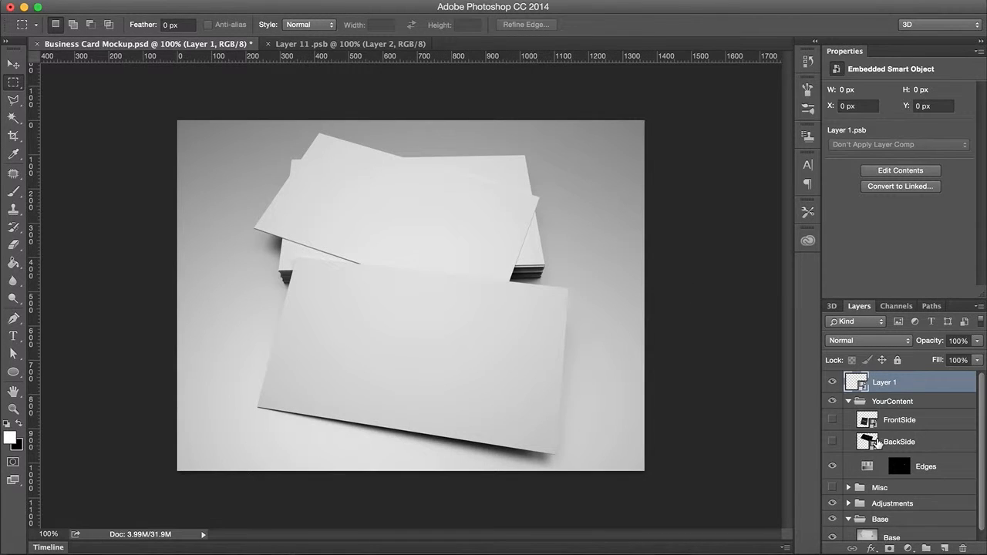
# Rename the new smart object layer to MySmartObject
pyautogui.doubleClick(883, 382)
pyautogui.write('MySmartO')
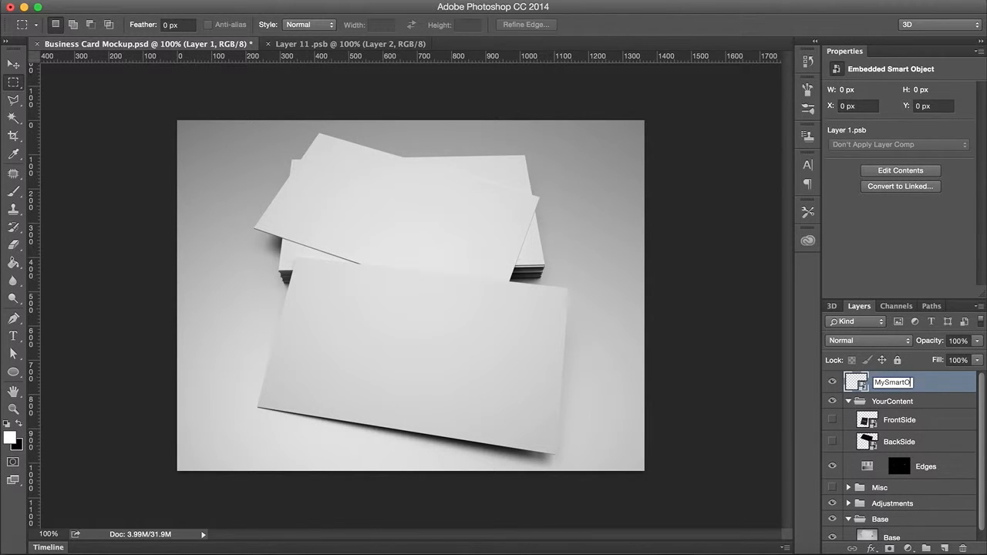
pyautogui.write('bject')
pyautogui.press('Return')
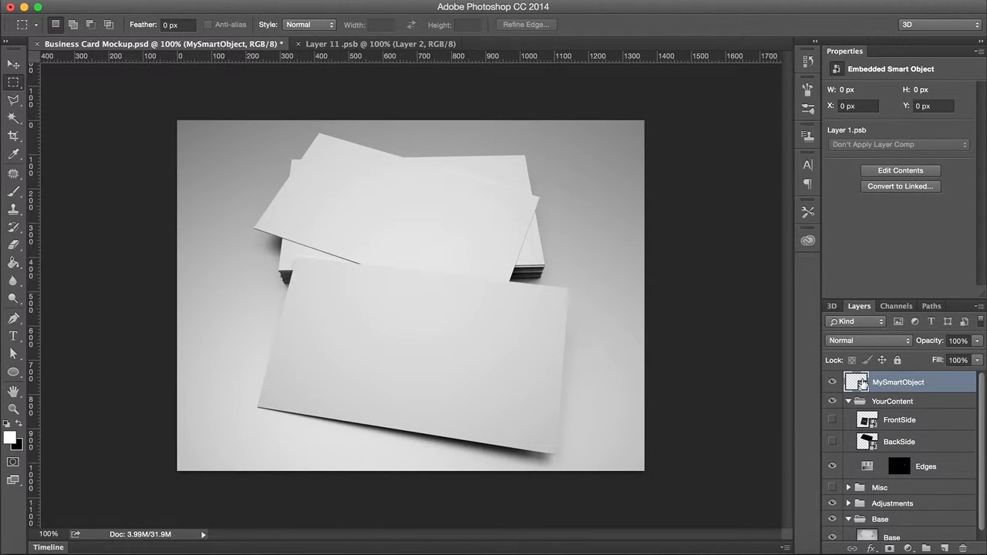
# Open the contents of MySmartObject and add the white text MY BUSINESS CARD in Gotham Light Regular, positioned to fit within the canvas
pyautogui.doubleClick(862, 384)
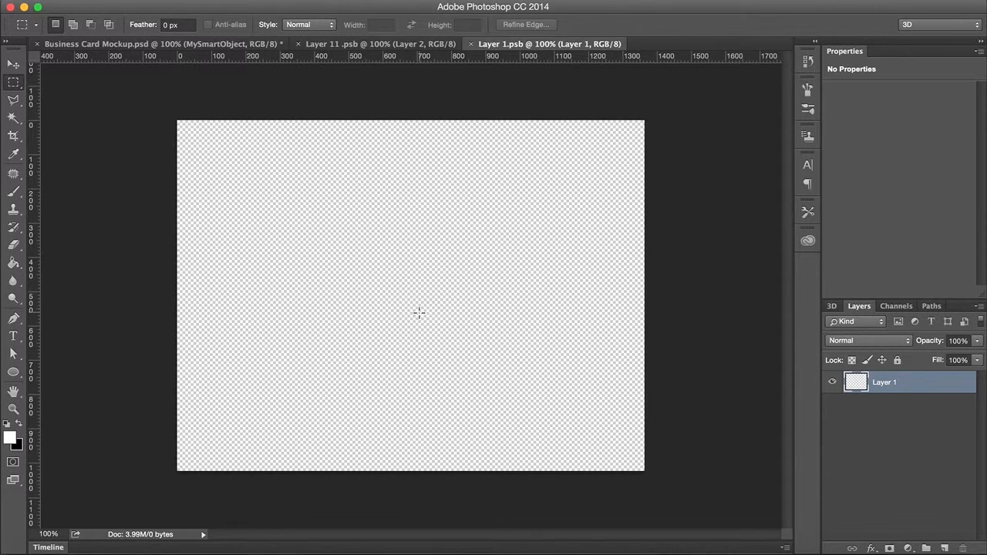
pyautogui.press('t')
pyautogui.click(375, 314)
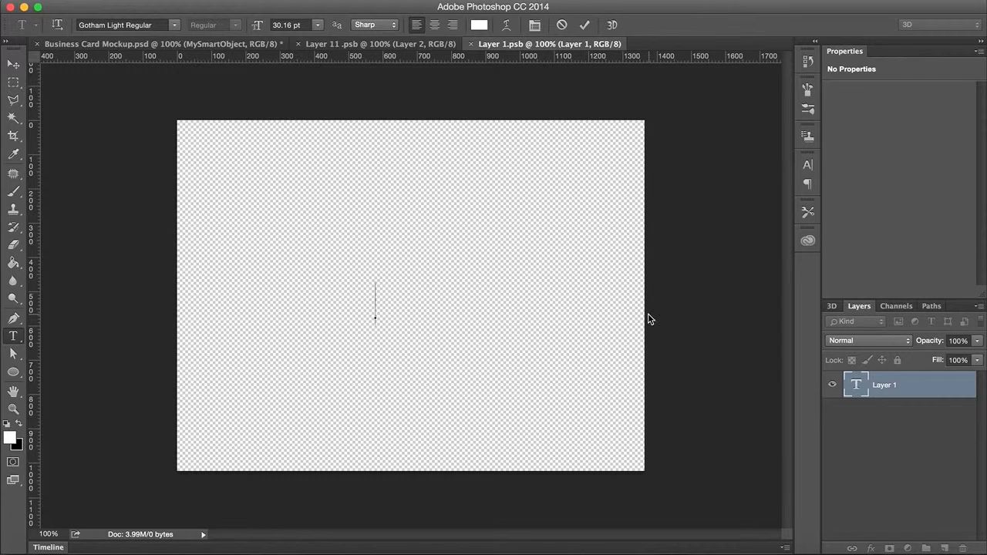
pyautogui.write('MY B SUI')
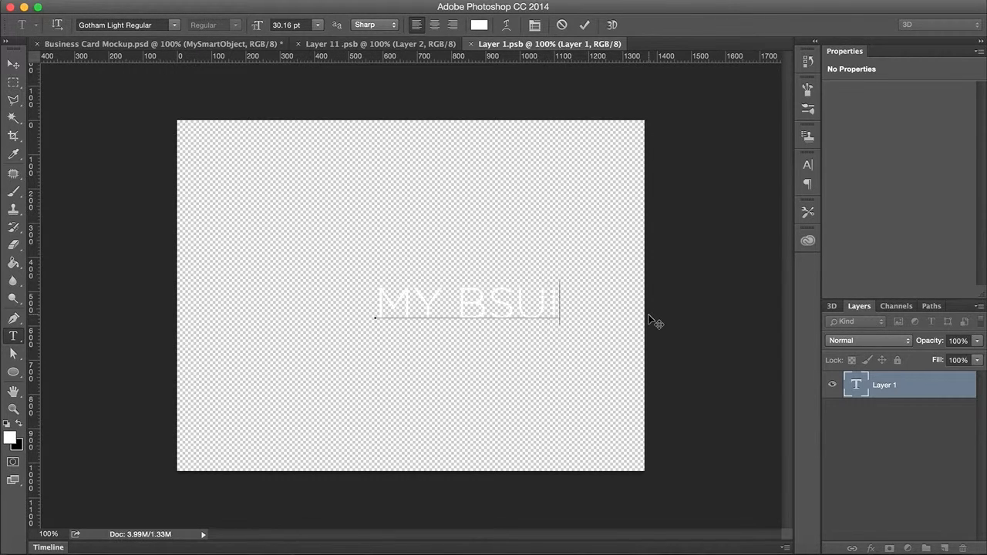
pyautogui.press('BackSpace')
pyautogui.press('BackSpace')
pyautogui.press('BackSpace')
pyautogui.write('USINESS CARD')
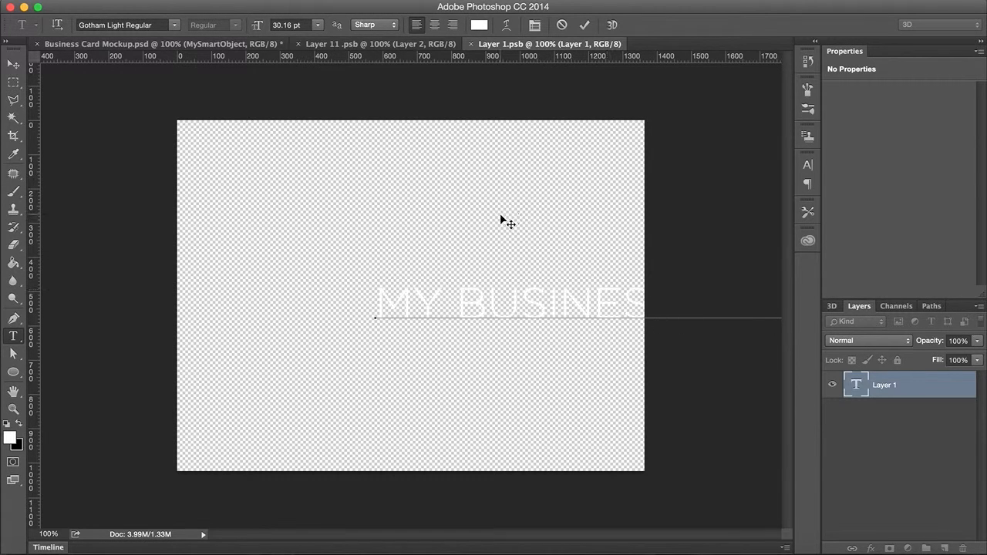
pyautogui.moveTo(505, 222); pyautogui.dragTo(319, 206)
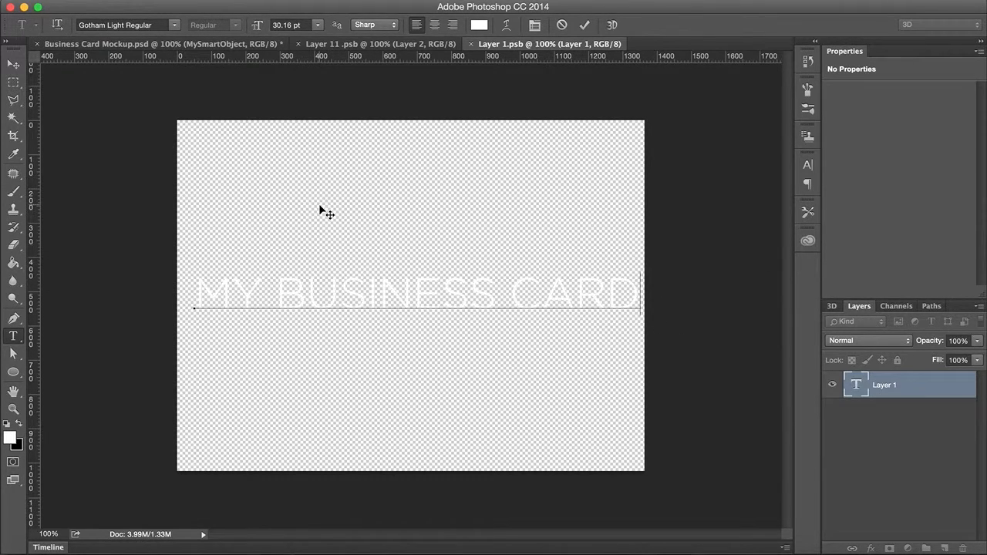
# Break the text so CARD sits on a second line, and centre-align both lines
pyautogui.click(510, 287)
pyautogui.press('BackSpace')
pyautogui.press('Return')
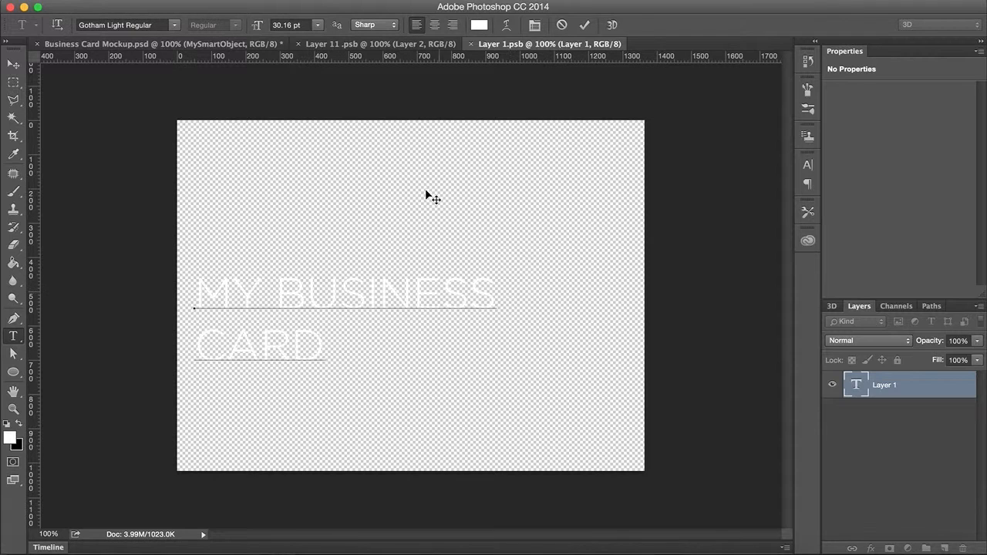
pyautogui.click(584, 25)
pyautogui.click(434, 25)
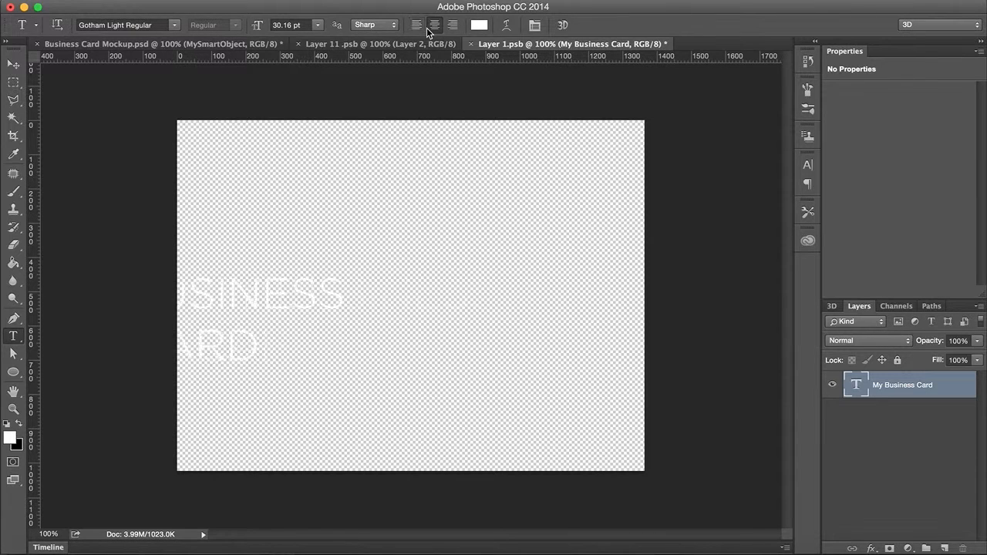
# Move the text block to the middle of the canvas and enlarge it to span most of the width
pyautogui.press('v')
pyautogui.moveTo(321, 249); pyautogui.dragTo(529, 266)
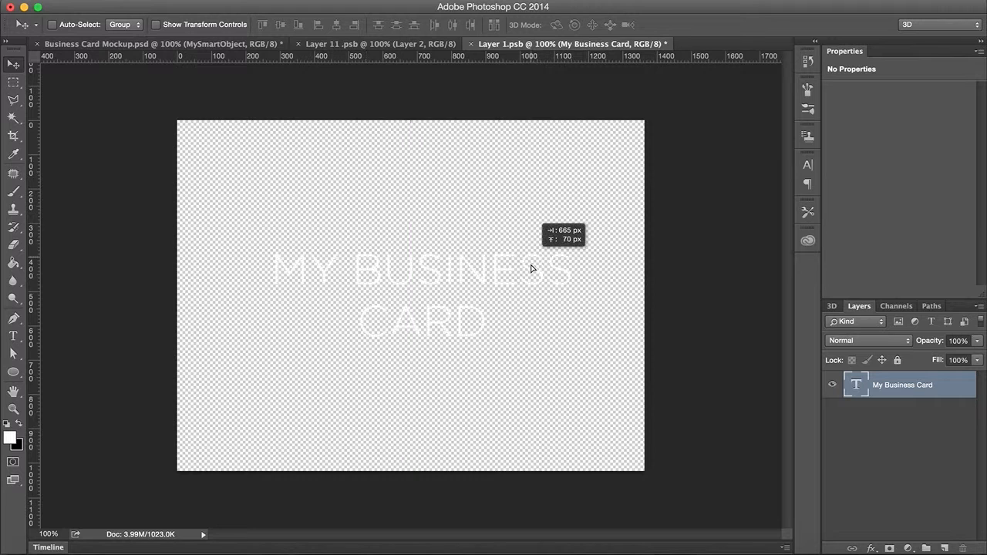
pyautogui.hotkey('ctrl', 't')
pyautogui.moveTo(273, 260); pyautogui.dragTo(225, 213)
pyautogui.moveTo(344, 257); pyautogui.dragTo(348, 249)
pyautogui.press('Return')
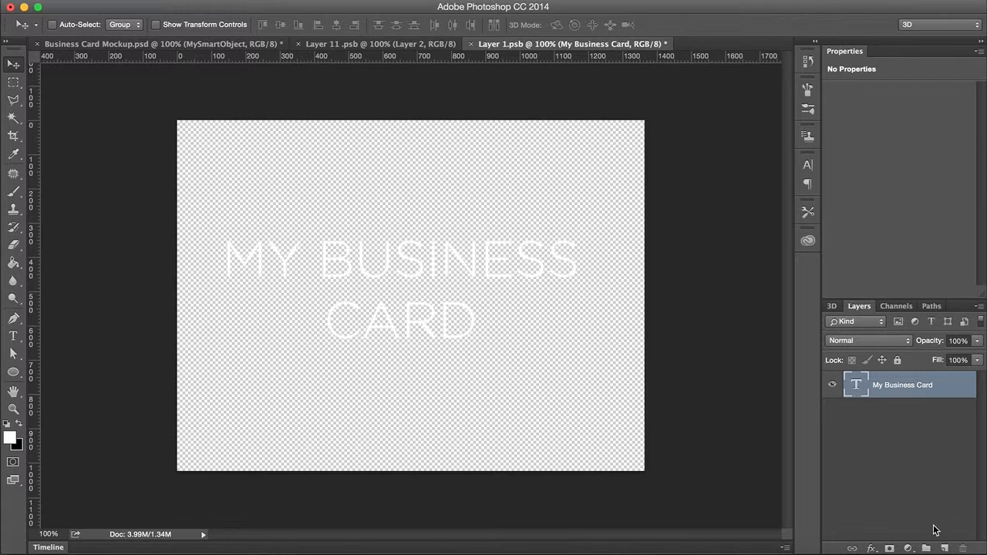
# Add a new layer beneath the text layer and fill it with black
pyautogui.click(944, 548)
pyautogui.moveTo(932, 389); pyautogui.dragTo(930, 438)
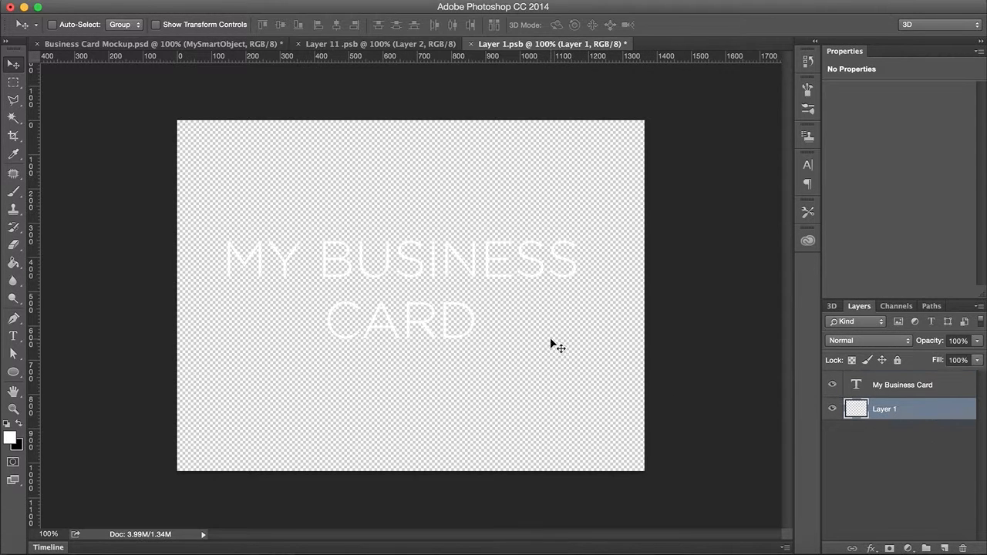
pyautogui.click(17, 413)
pyautogui.click(18, 423)
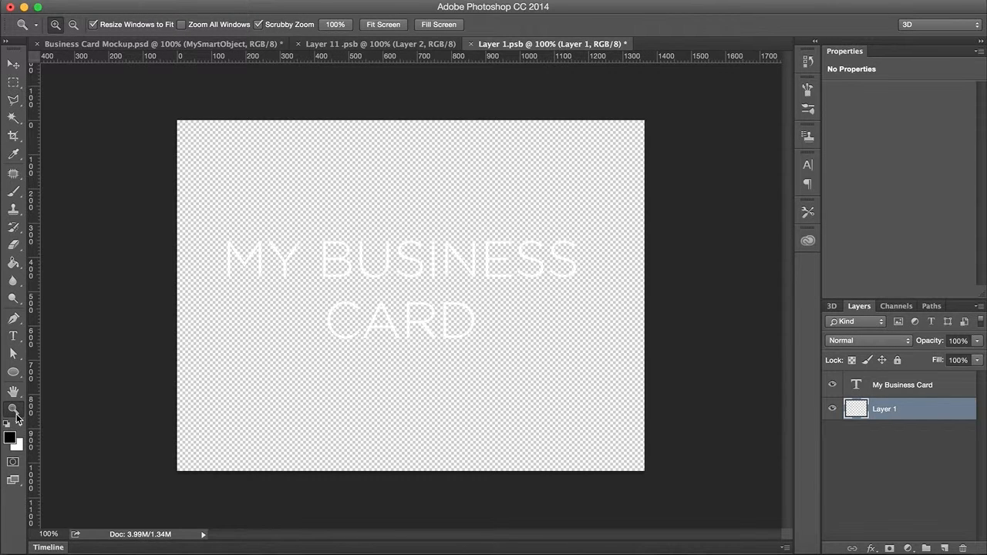
pyautogui.press('g')
pyautogui.click(280, 421)
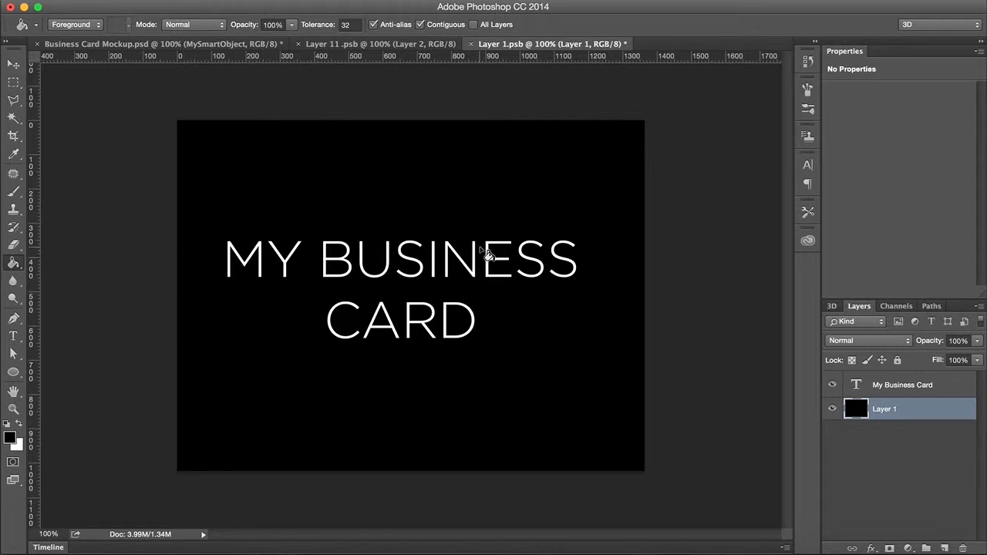
# Save the smart object's contents, then close the Layer 11 .psb document and check MySmartObject in the mockup by toggling its visibility
pyautogui.press('super+s')
pyautogui.click(394, 45)
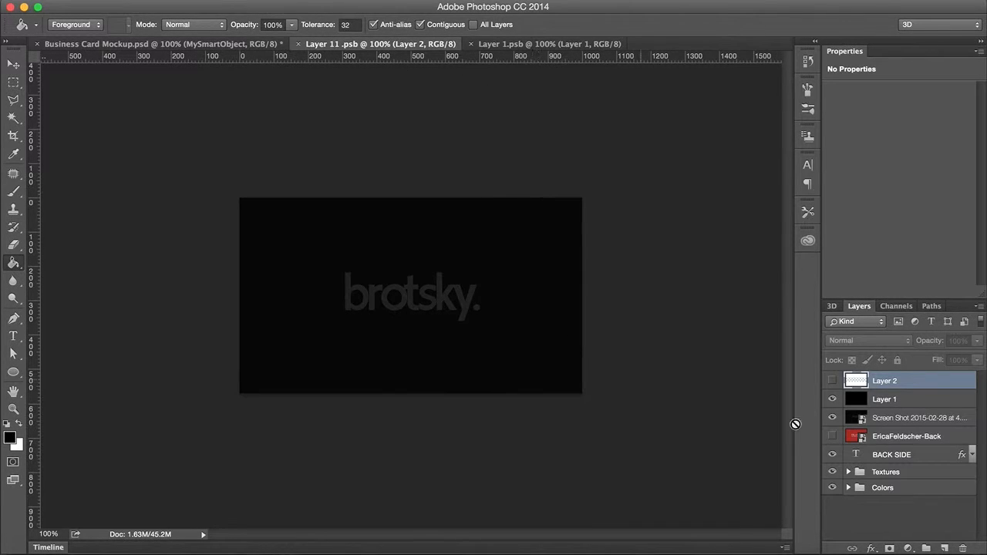
pyautogui.click(297, 44)
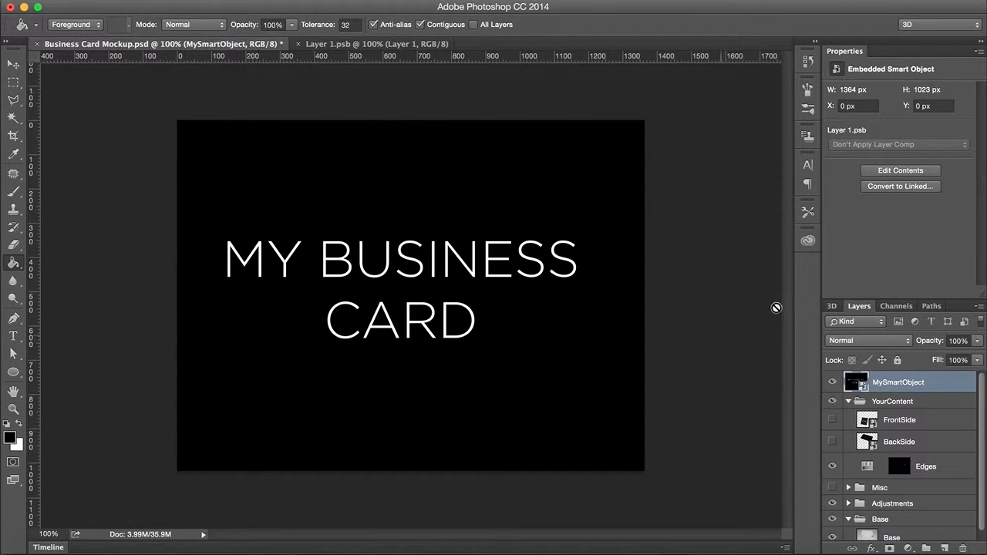
pyautogui.click(831, 382)
pyautogui.click(832, 382)
# Scale MySmartObject to about 54.5%, move it over the front card and rotate it to about 11.9°
pyautogui.hotkey('ctrl', 't')
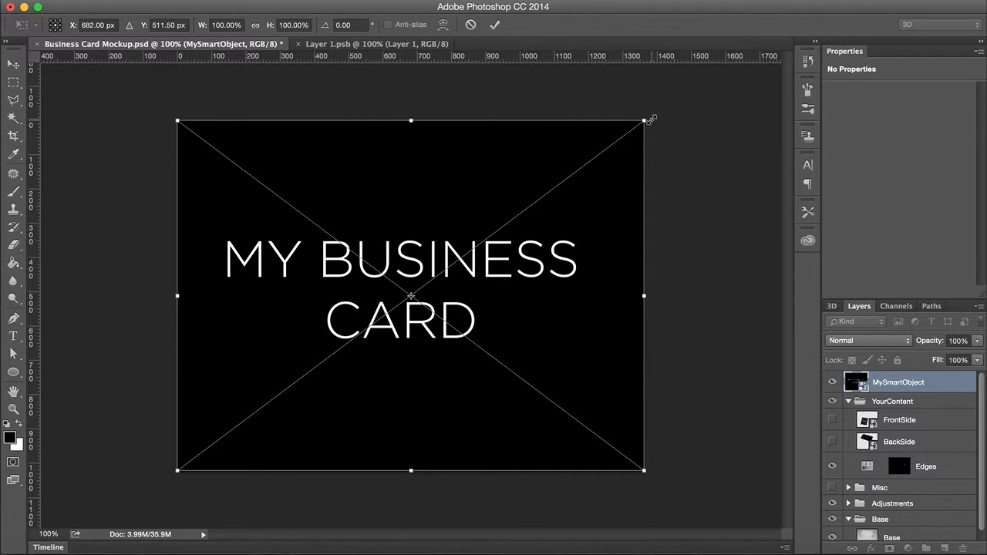
pyautogui.moveTo(650, 119); pyautogui.dragTo(431, 280)
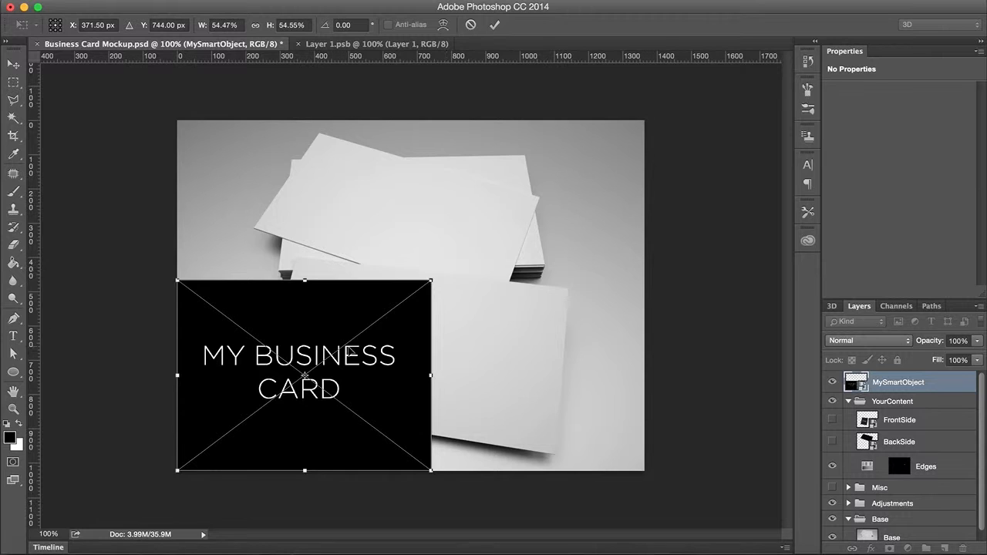
pyautogui.moveTo(349, 352); pyautogui.dragTo(433, 313)
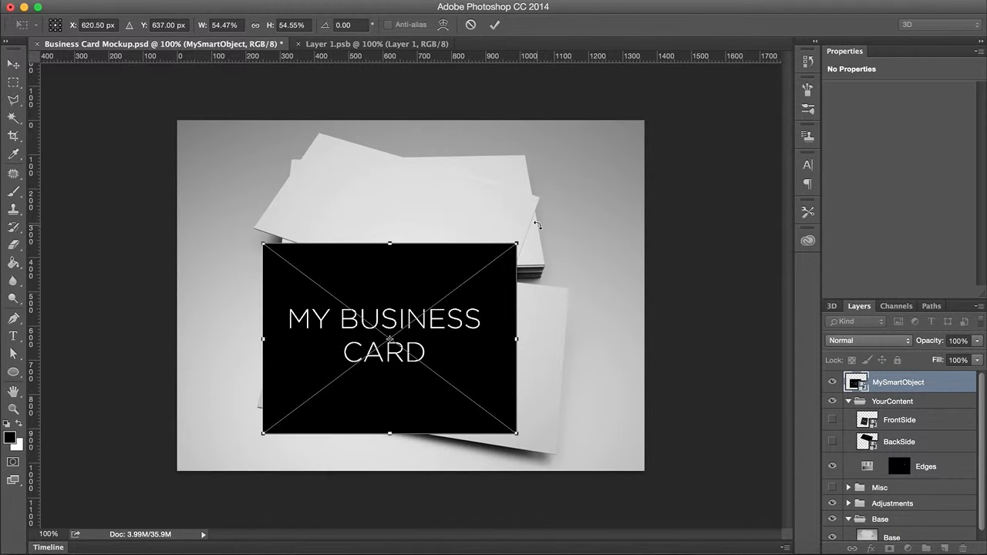
pyautogui.moveTo(537, 224); pyautogui.dragTo(575, 267)
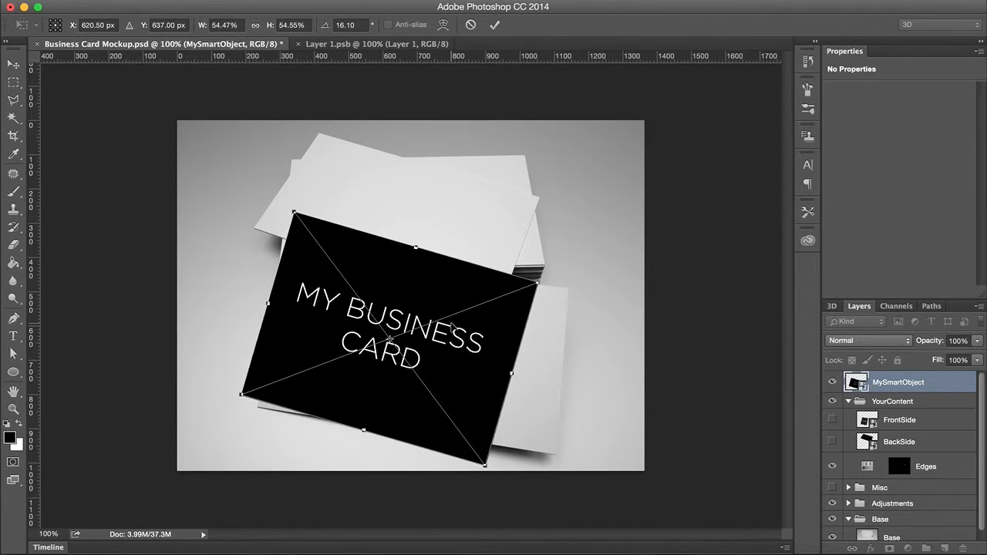
pyautogui.moveTo(452, 327); pyautogui.dragTo(473, 342)
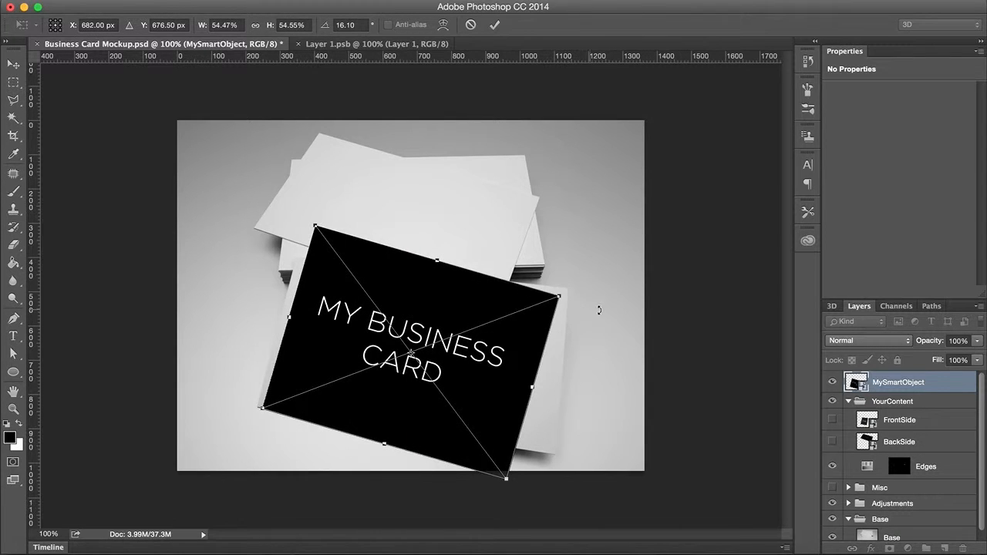
pyautogui.moveTo(599, 310); pyautogui.dragTo(605, 280)
# Distort MySmartObject so its four corners match those of the front card, and apply the transformation
pyautogui.rightClick(479, 306)
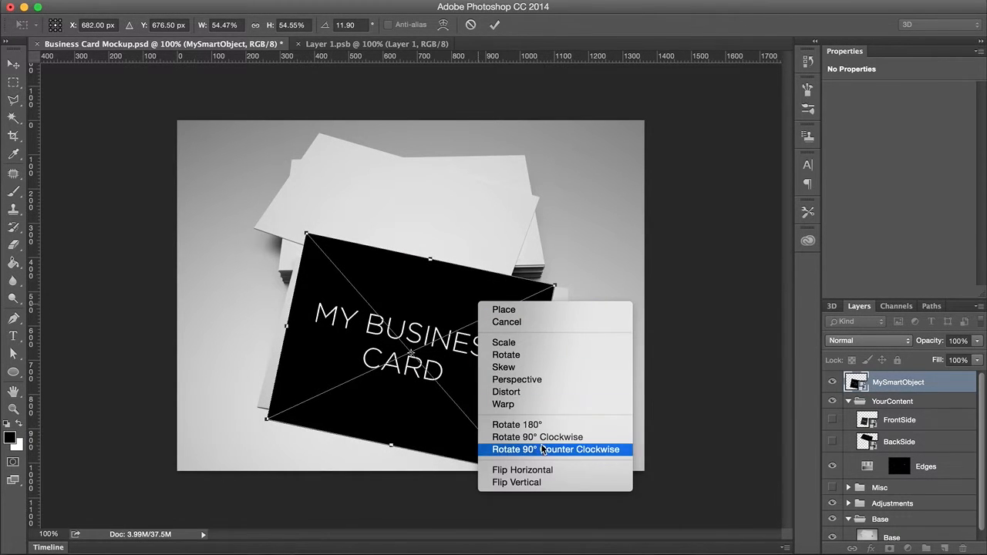
pyautogui.click(536, 392)
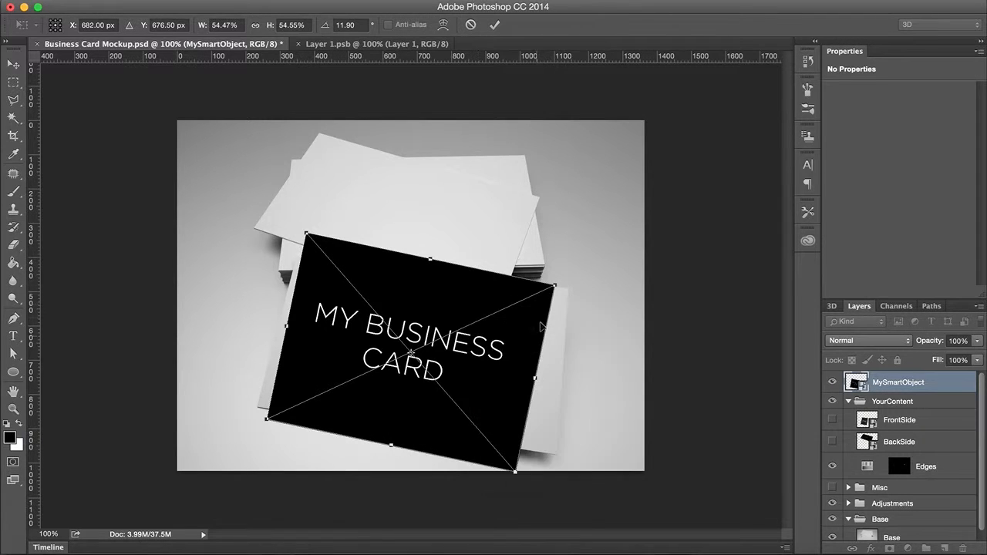
pyautogui.moveTo(555, 285); pyautogui.dragTo(567, 293)
pyautogui.moveTo(307, 234); pyautogui.dragTo(296, 255)
pyautogui.moveTo(266, 419); pyautogui.dragTo(259, 406)
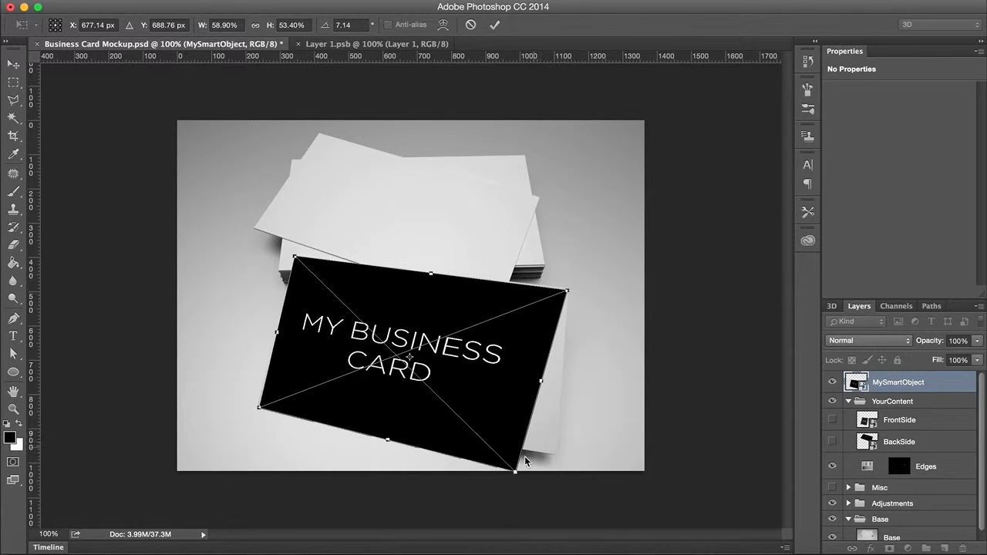
pyautogui.moveTo(515, 471); pyautogui.dragTo(556, 449)
pyautogui.press('Return')
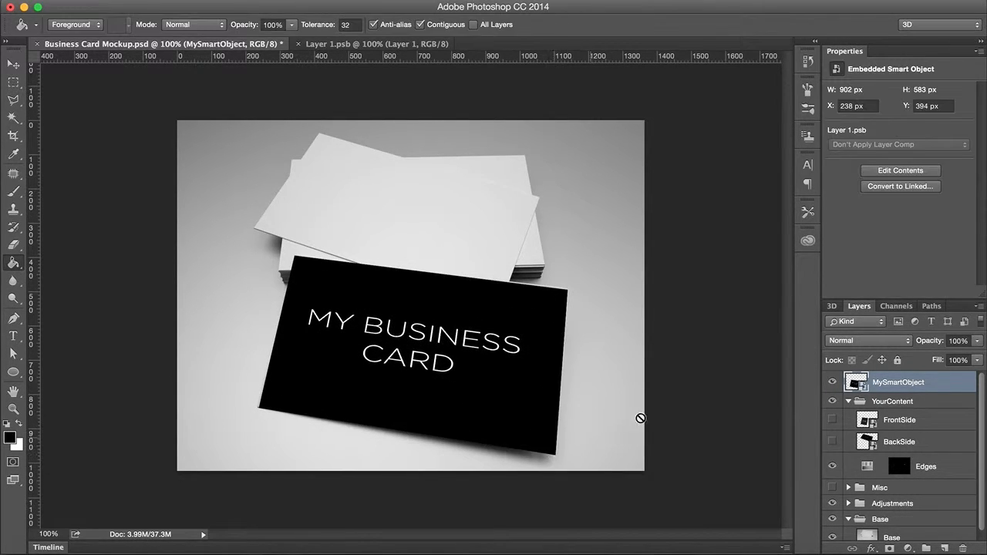
# Reopen the contents of MySmartObject, add TEST as a third text line, save, and return to the mockup
pyautogui.doubleClick(856, 381)
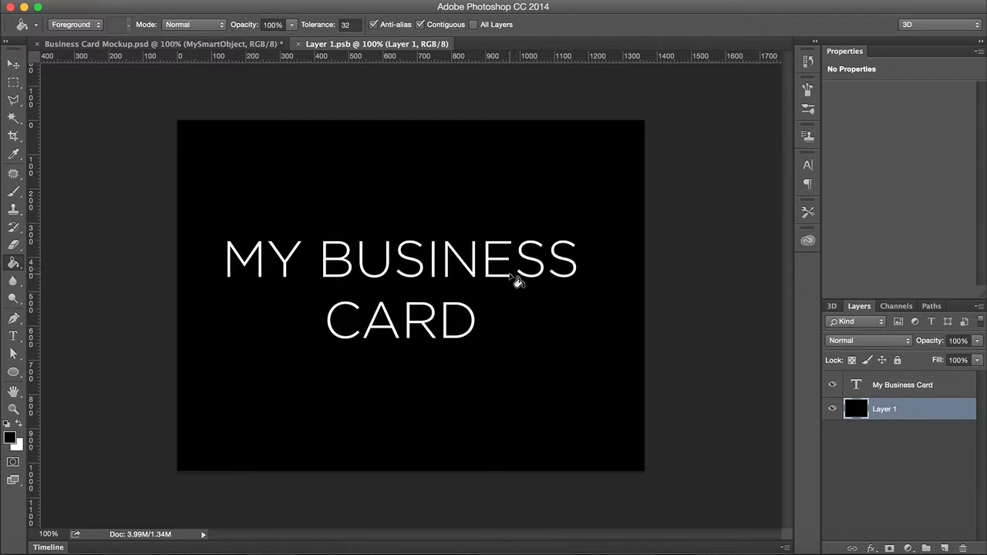
pyautogui.press('t')
pyautogui.click(476, 323)
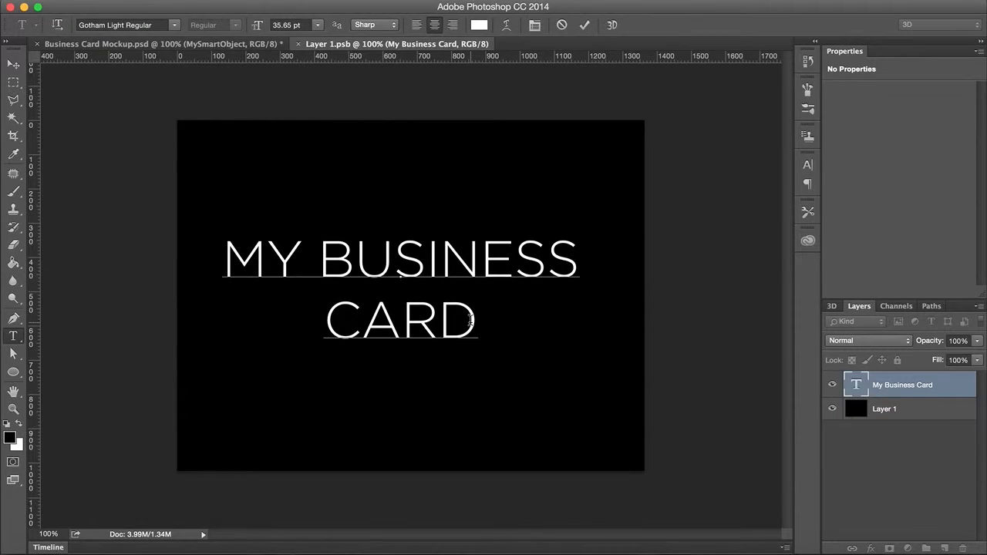
pyautogui.press('Return')
pyautogui.write('TEST')
pyautogui.hotkey('ctrl', 'Return')
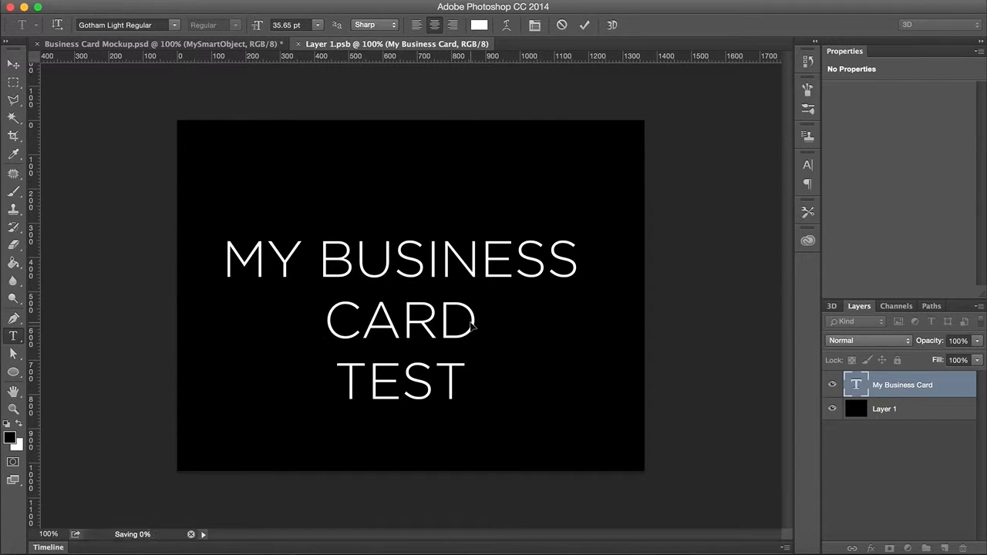
pyautogui.click(229, 44)
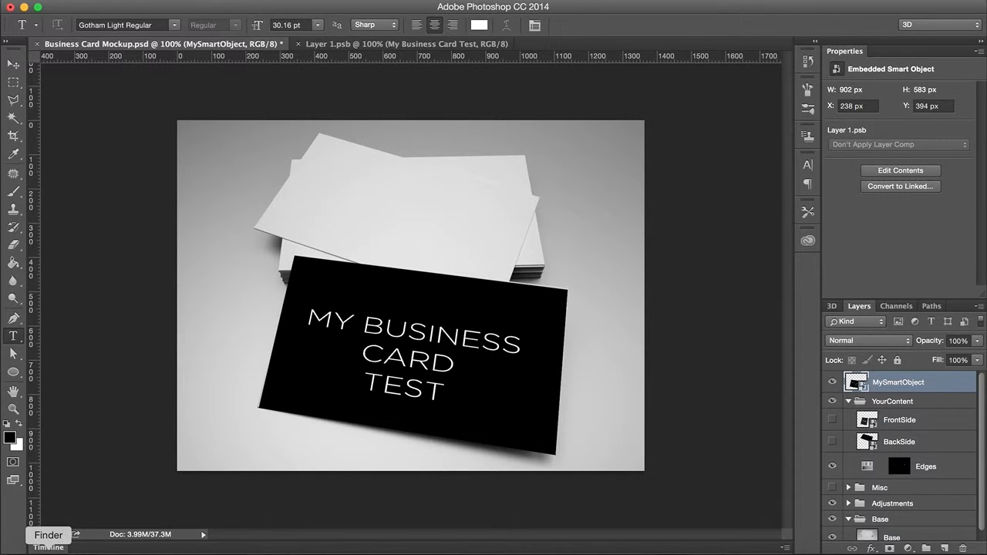
# Place the 11.29.19 AM screenshot of 2015-02-27 from the Desktop folder in Finder into the mockup as a smart object
pyautogui.click(48, 548)
pyautogui.click(422, 203)
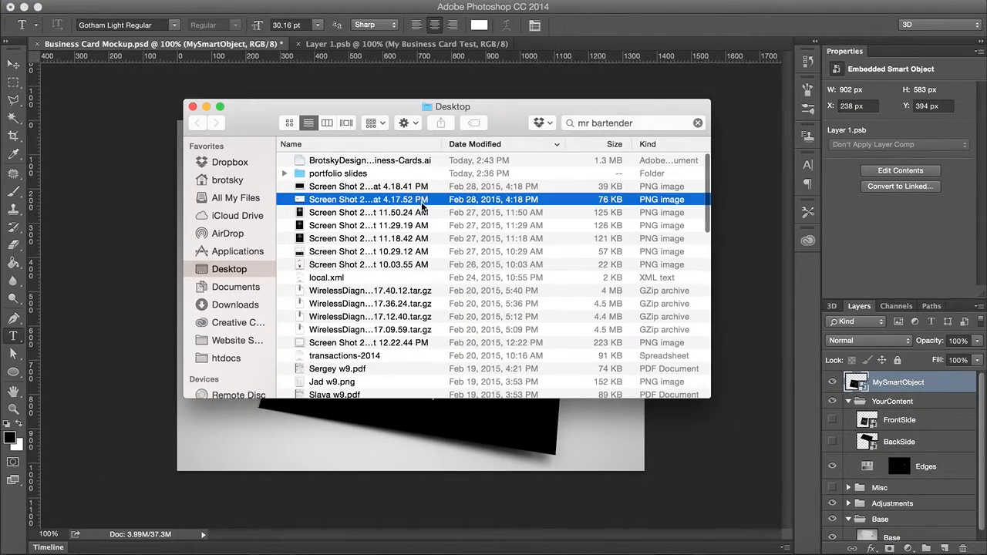
pyautogui.click(426, 225)
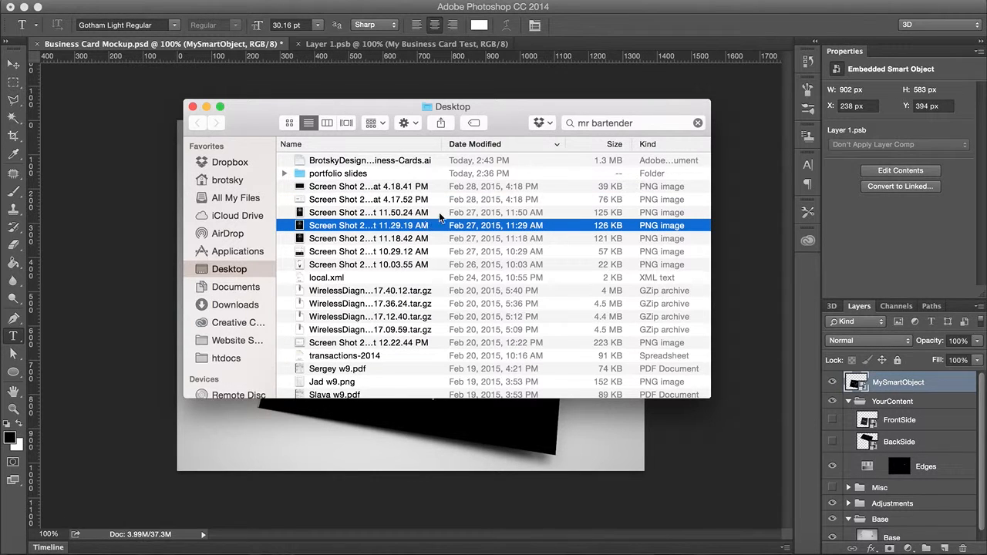
pyautogui.click(401, 174)
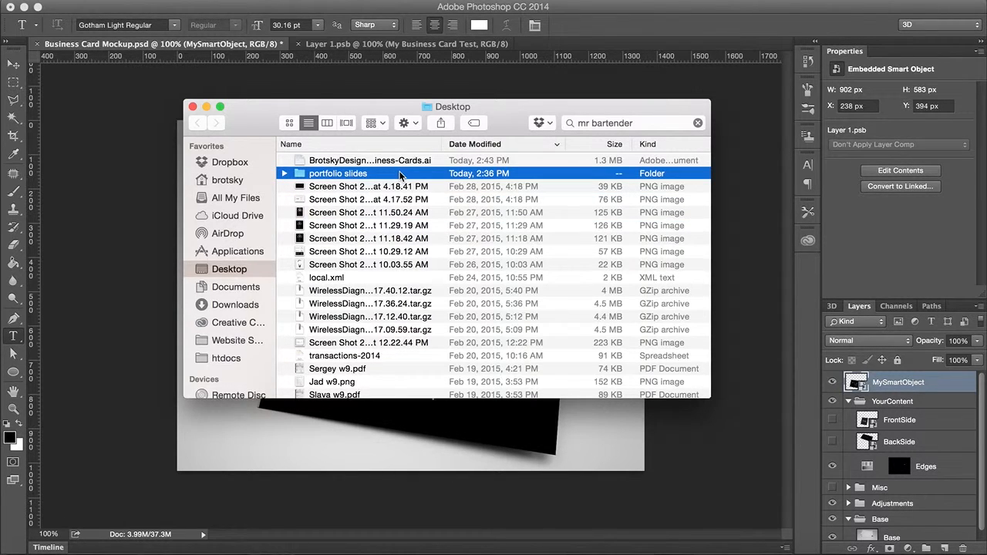
pyautogui.click(406, 228)
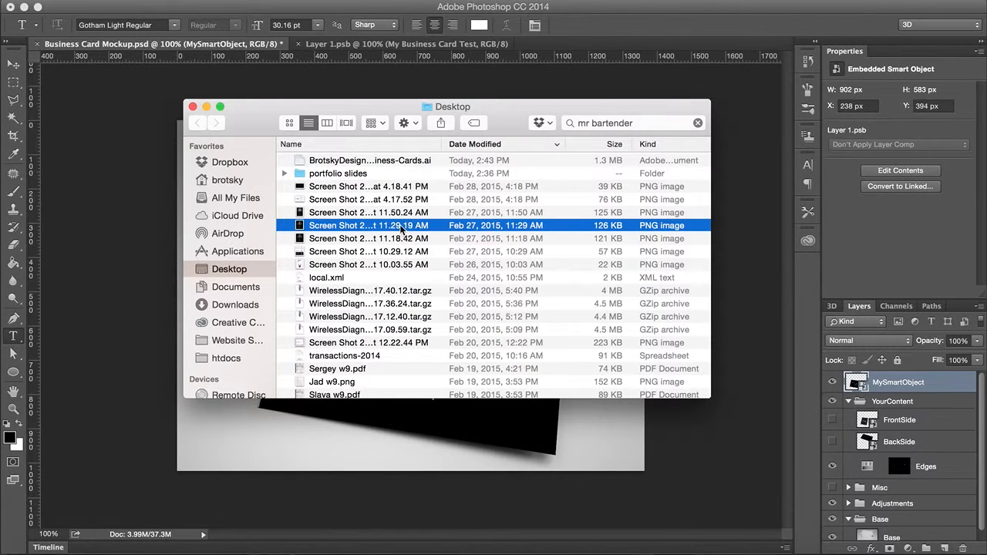
pyautogui.moveTo(400, 225); pyautogui.dragTo(82, 262)
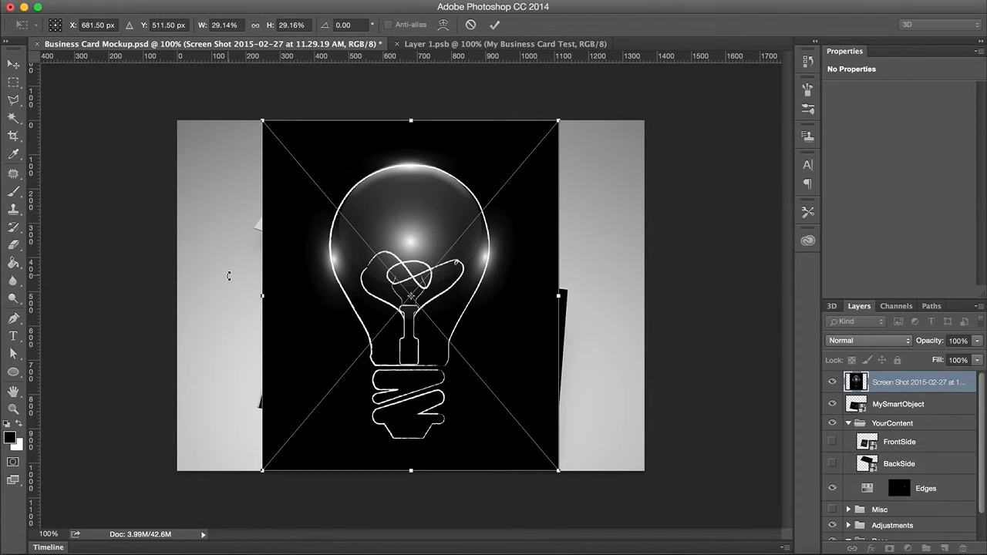
pyautogui.press('Return')
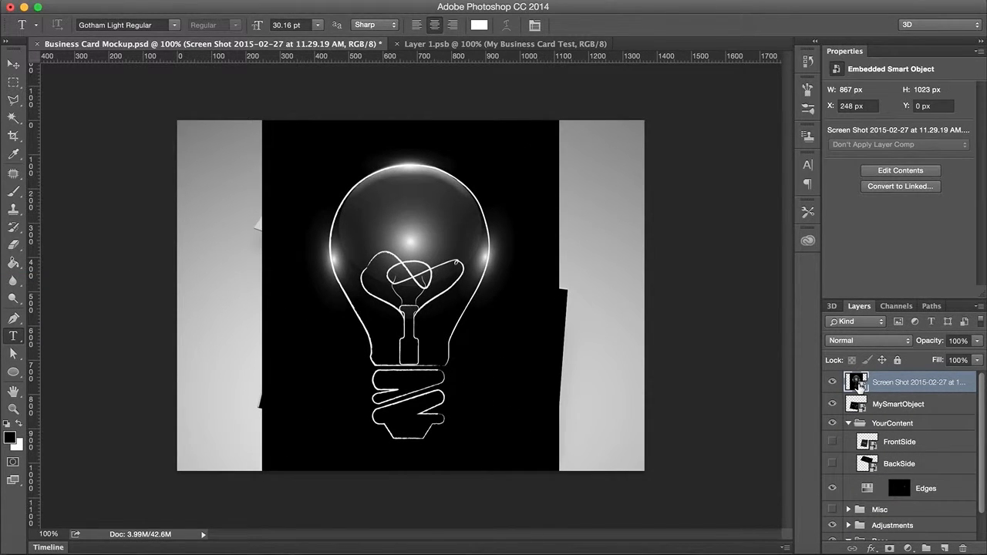
# Scale the placed light bulb screenshot down to about 16.8%, move it up and left, and stretch it to about 1204 by 402 px
pyautogui.hotkey('ctrl', 't')
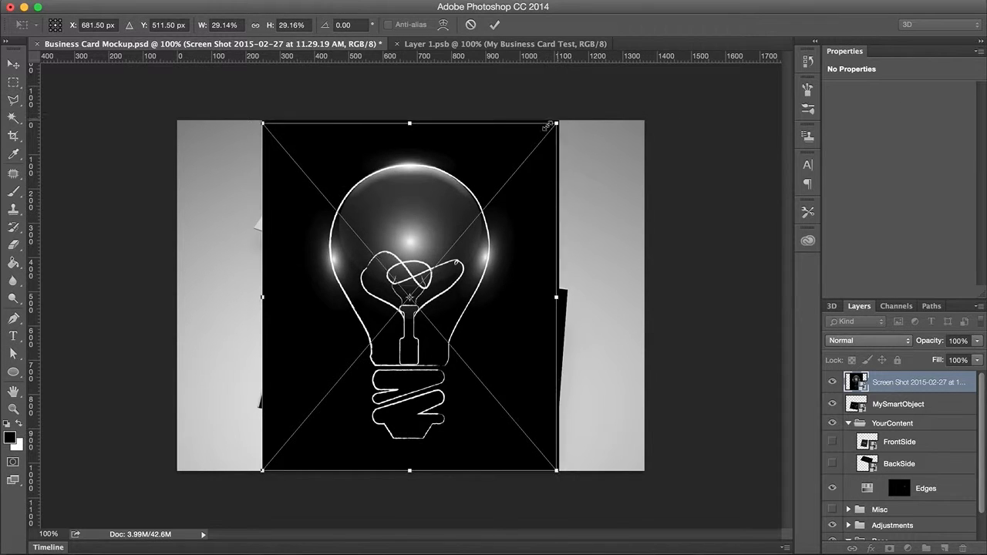
pyautogui.moveTo(546, 125); pyautogui.dragTo(418, 271)
pyautogui.moveTo(353, 336); pyautogui.dragTo(309, 214)
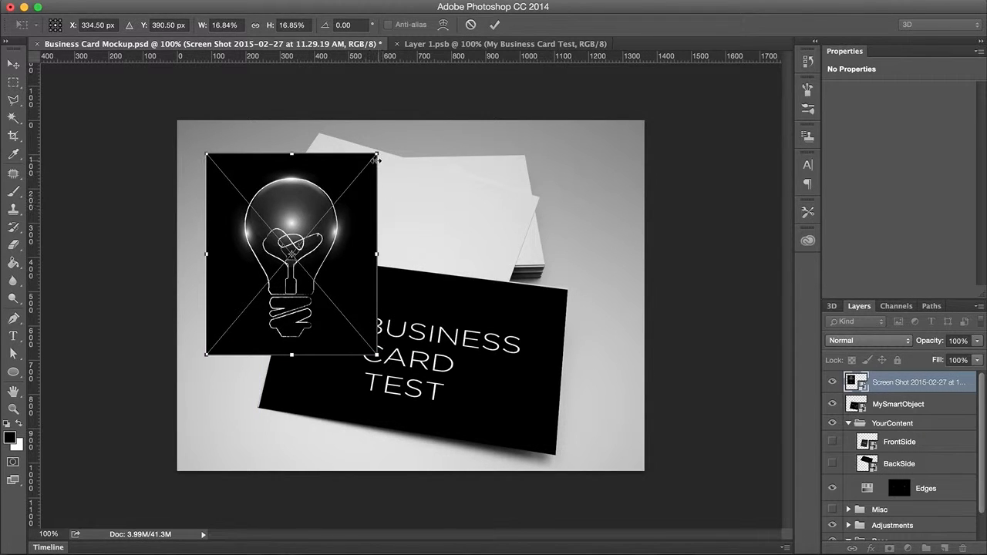
pyautogui.moveTo(375, 155); pyautogui.dragTo(617, 218)
pyautogui.press('Return')
pyautogui.press('t')
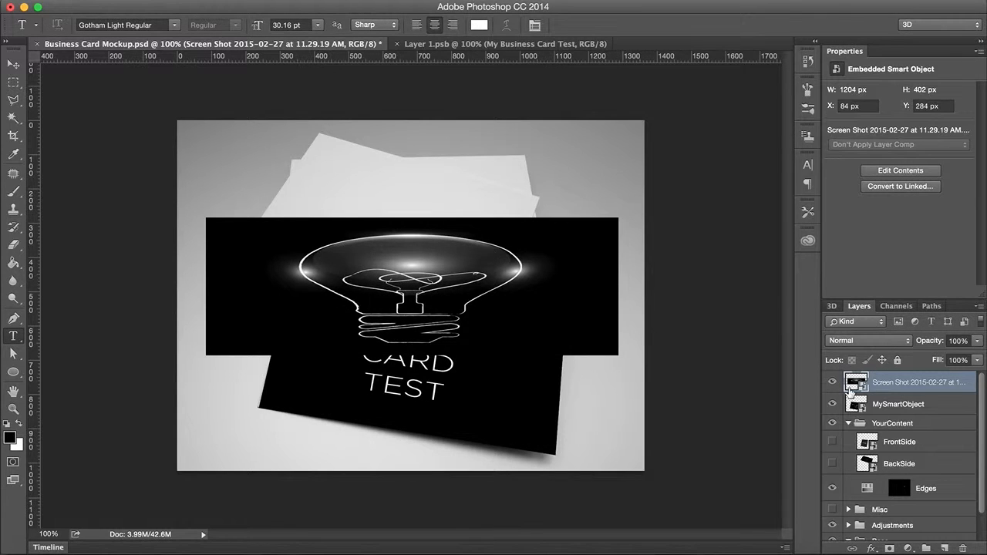
# Open the screenshot smart object's contents to view the original image, close them, and reselect the screenshot layer in the mockup
pyautogui.doubleClick(854, 383)
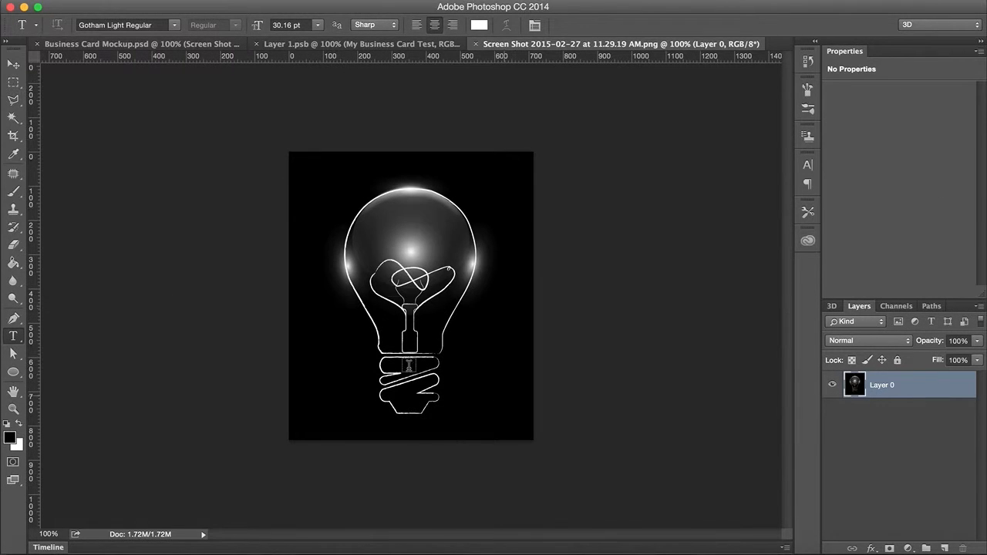
pyautogui.click(475, 44)
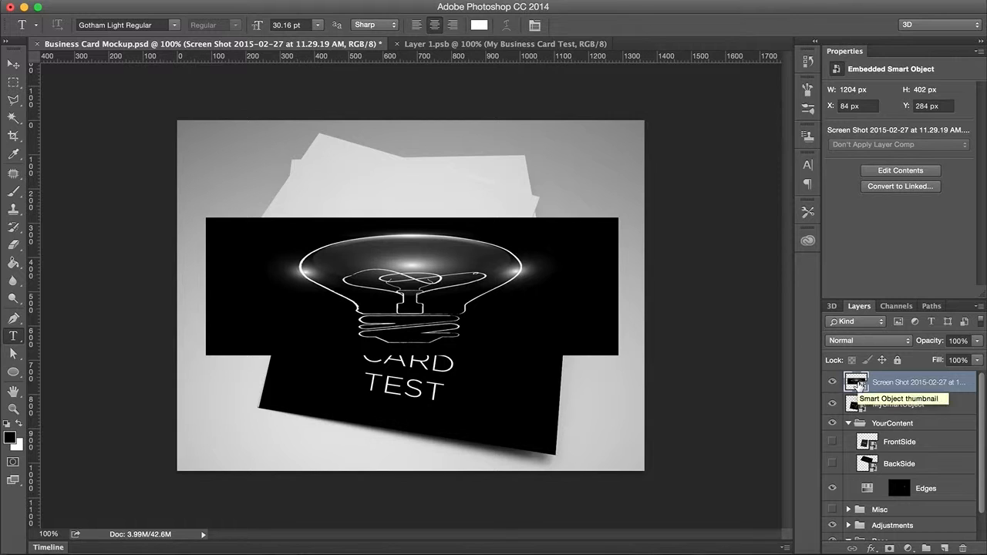
pyautogui.click(893, 405)
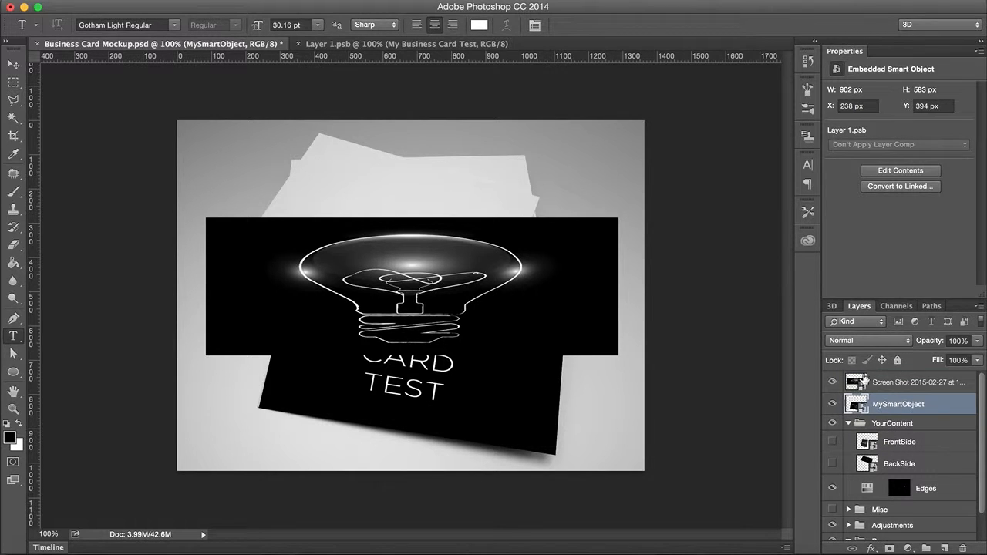
pyautogui.click(899, 385)
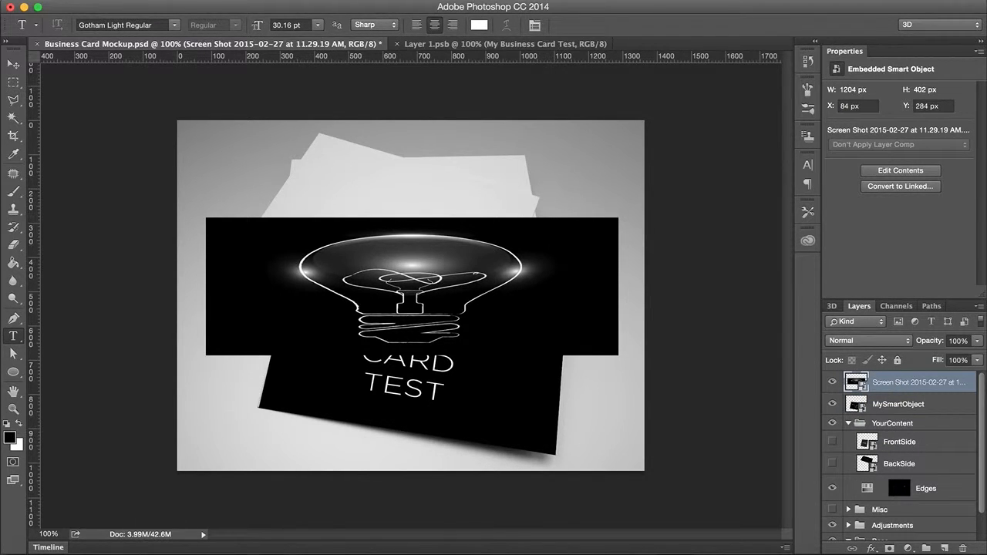
pyautogui.click(219, 0)
pyautogui.moveTo(316, 212)
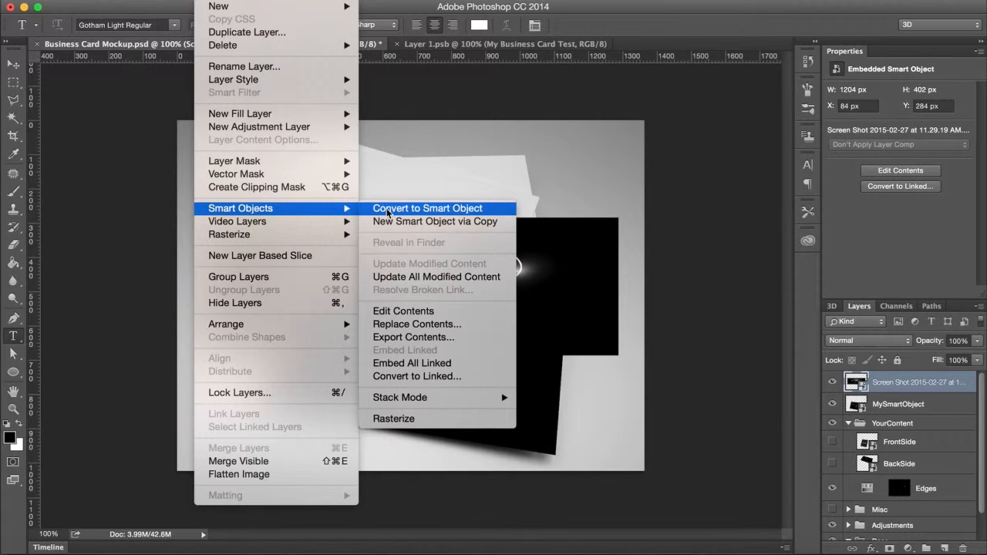
pyautogui.click(222, 0)
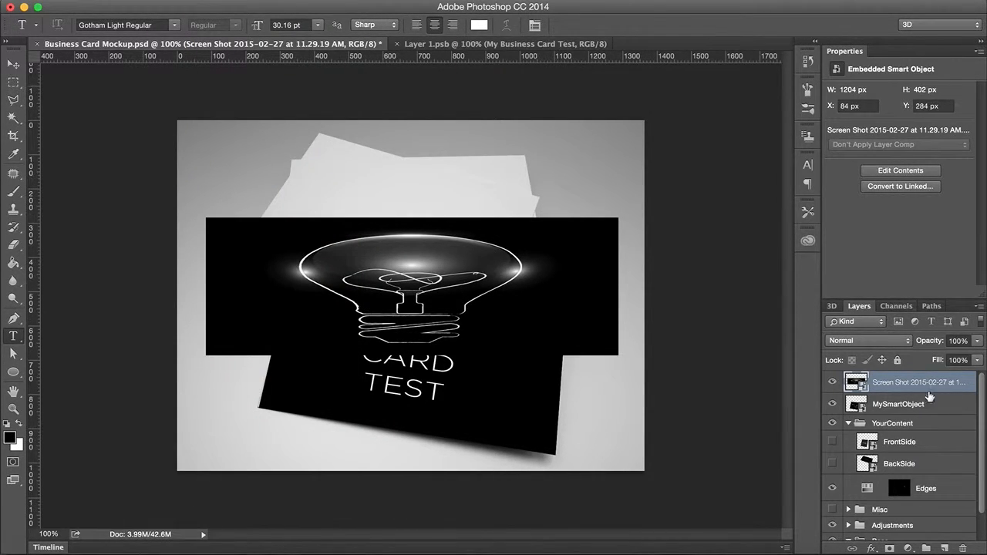
# Delete the placed screenshot layer from the business card mockup
pyautogui.press('Delete')
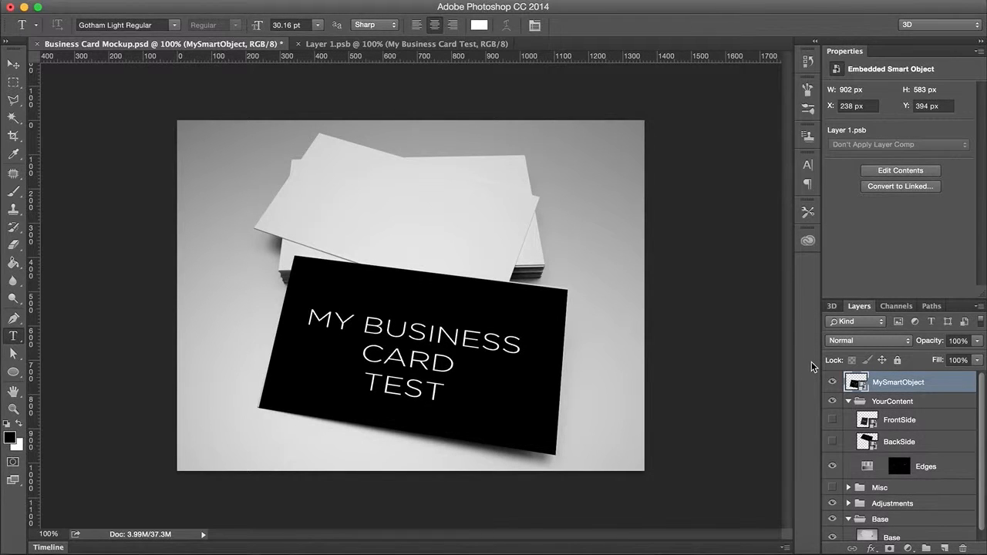